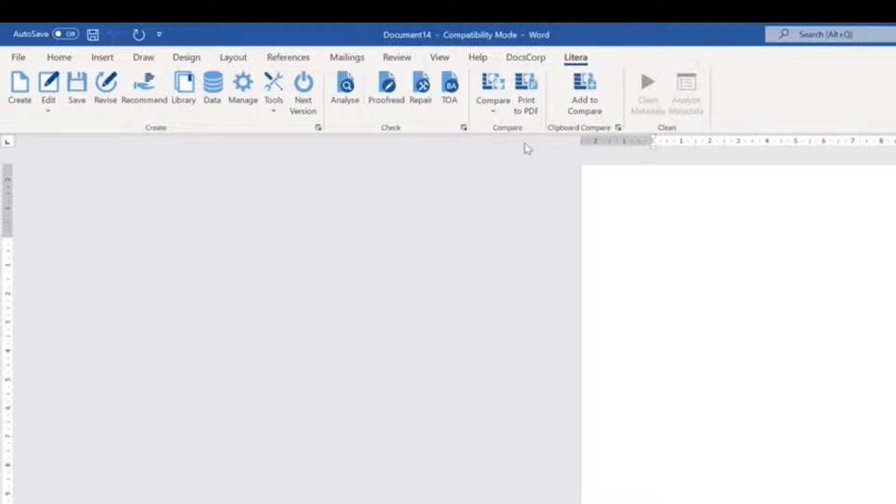
Choose the favourite Master Services Agreement template in Litera Create with the matching MSA data set
{"action": "left_click", "coordinate": [4, 80]}
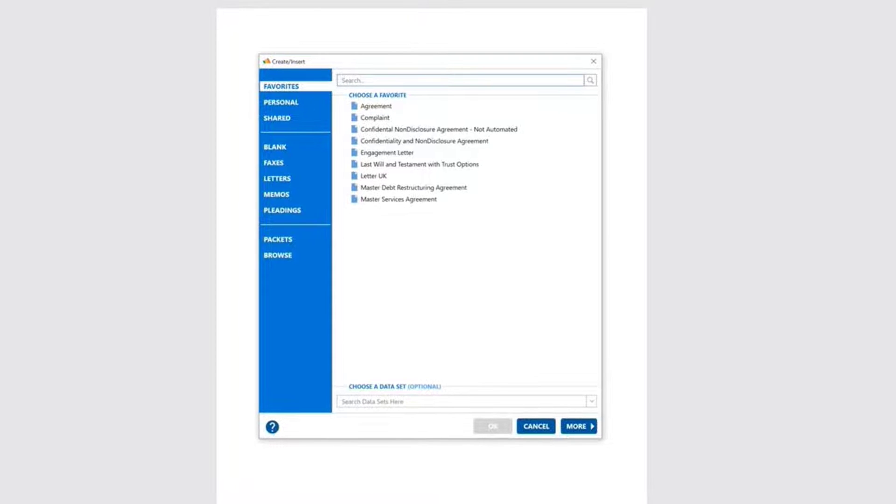
{"action": "left_click", "coordinate": [285, 257]}
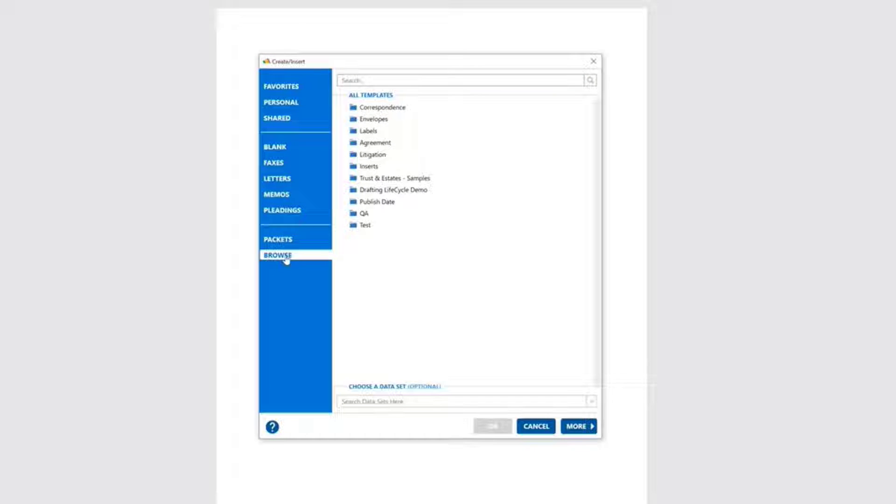
{"action": "left_click", "coordinate": [288, 211]}
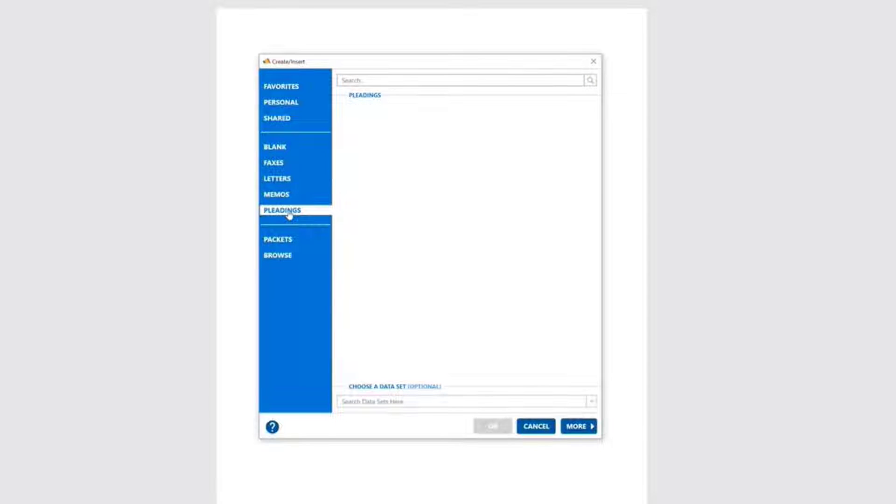
{"action": "left_click", "coordinate": [295, 89]}
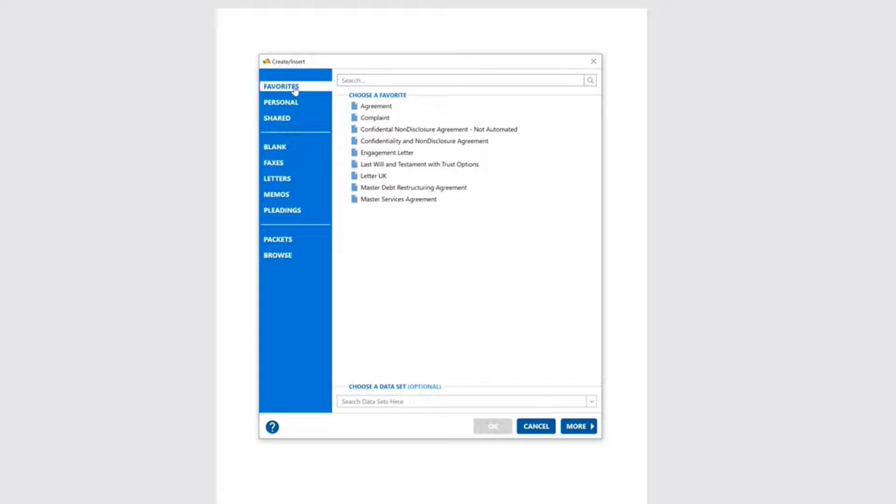
{"action": "left_click", "coordinate": [345, 199]}
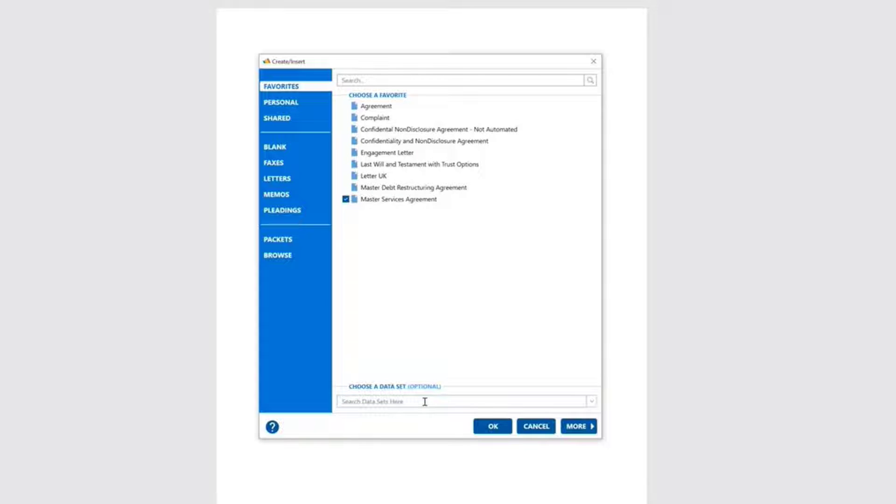
{"action": "type", "text": "msa"}
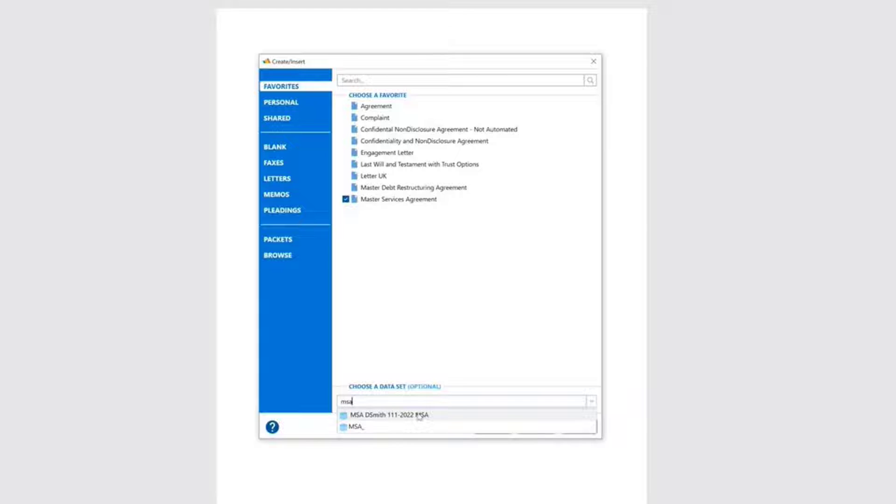
{"action": "left_click", "coordinate": [419, 415]}
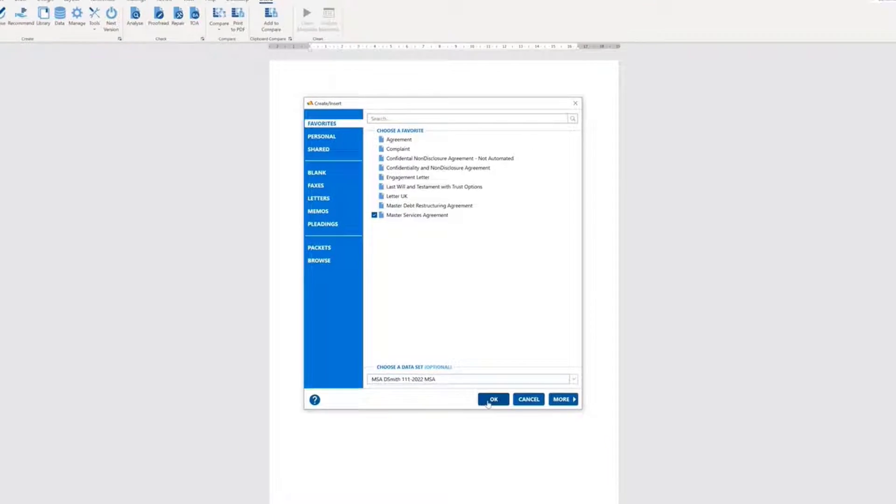
Generate the agreement form and correct the Company Address so it ends in 'Street'
{"action": "left_click", "coordinate": [490, 400]}
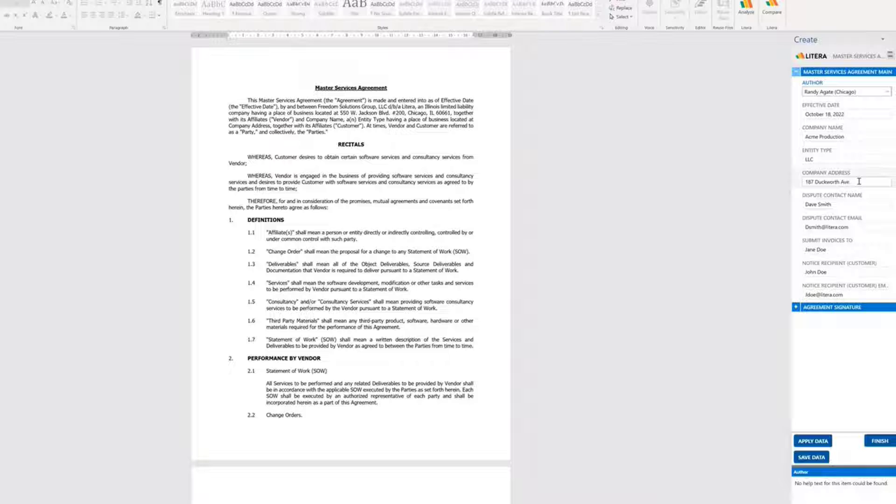
{"action": "left_click", "coordinate": [859, 181]}
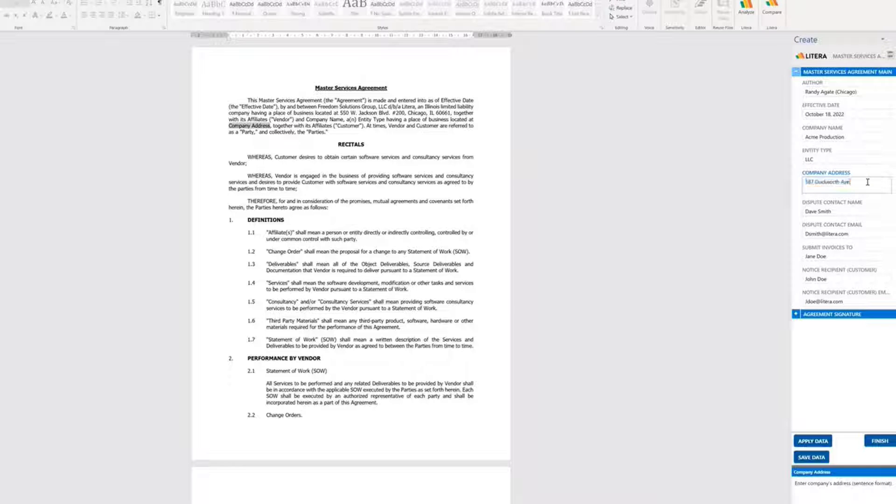
{"action": "left_click", "coordinate": [852, 184]}
{"action": "key", "text": "BackSpace"}
{"action": "key", "text": "BackSpace"}
{"action": "type", "text": "Stree"}
Pick a different author from the Author list, then Finish and Show Library
{"action": "left_click", "coordinate": [865, 93]}
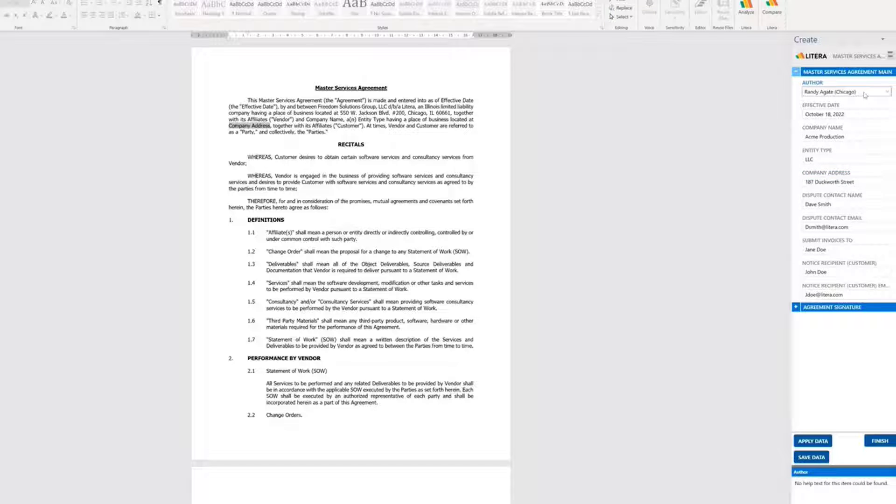
{"action": "left_click", "coordinate": [866, 95]}
{"action": "scroll", "coordinate": [845, 103], "scroll_direction": "up", "scroll_amount": 10}
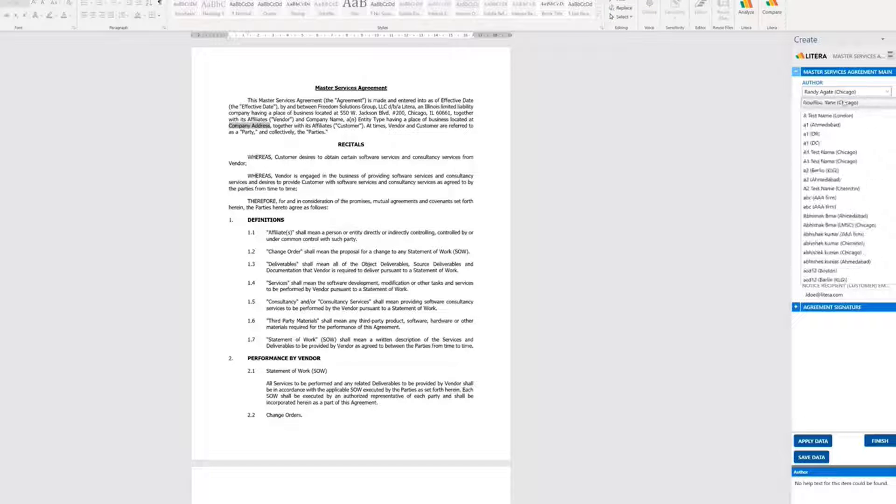
{"action": "left_click", "coordinate": [843, 103]}
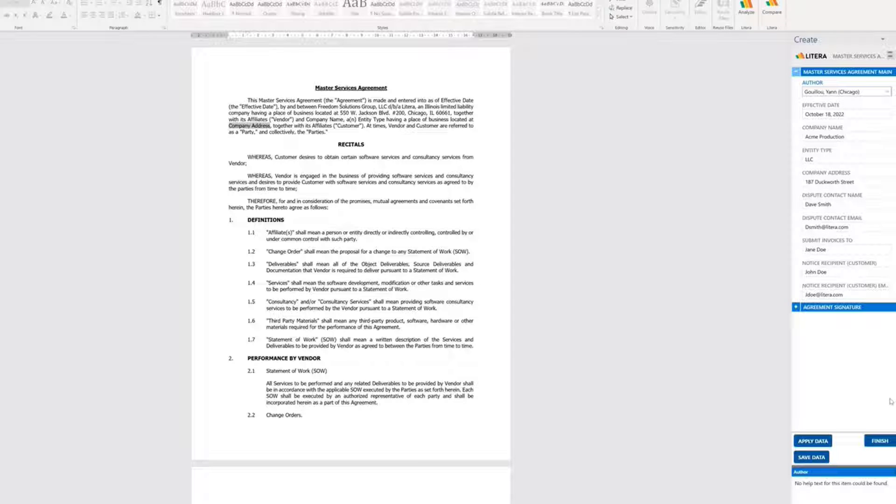
{"action": "left_click", "coordinate": [889, 440]}
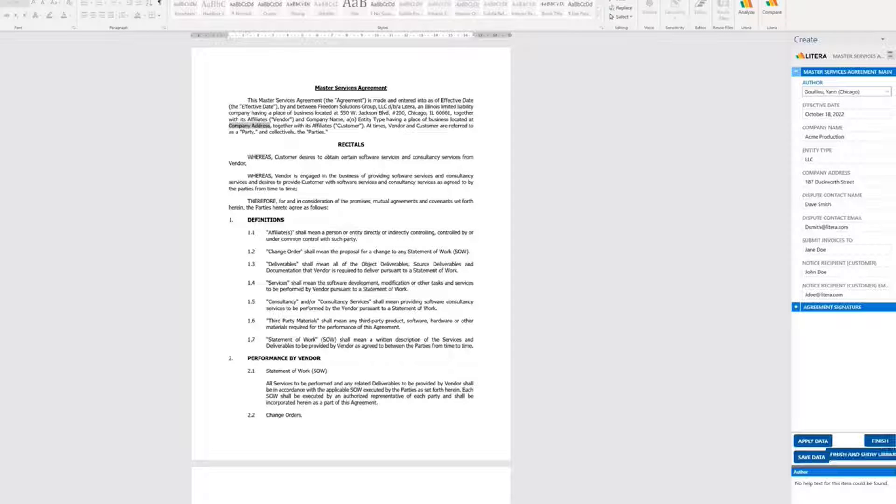
{"action": "left_click", "coordinate": [884, 453]}
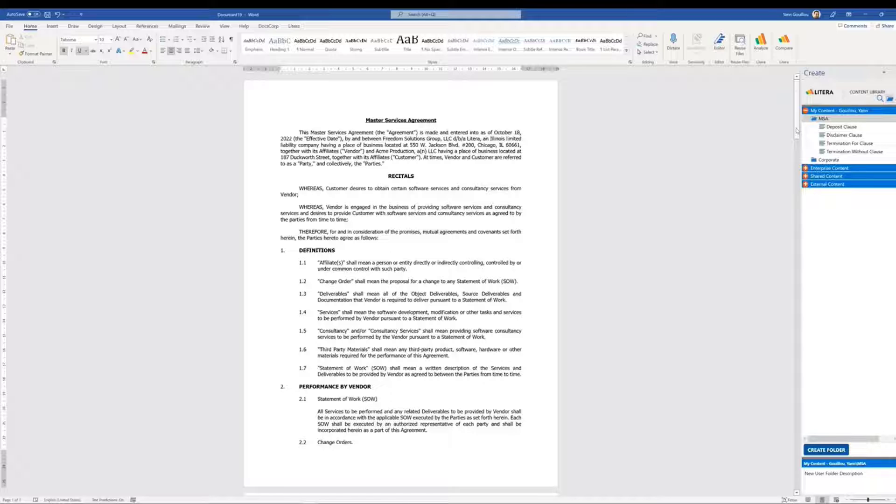
Insert the Deposit Clause into the agreement as 4.3 under Payment Terms
{"action": "left_click_drag", "start_coordinate": [797, 130], "coordinate": [791, 285]}
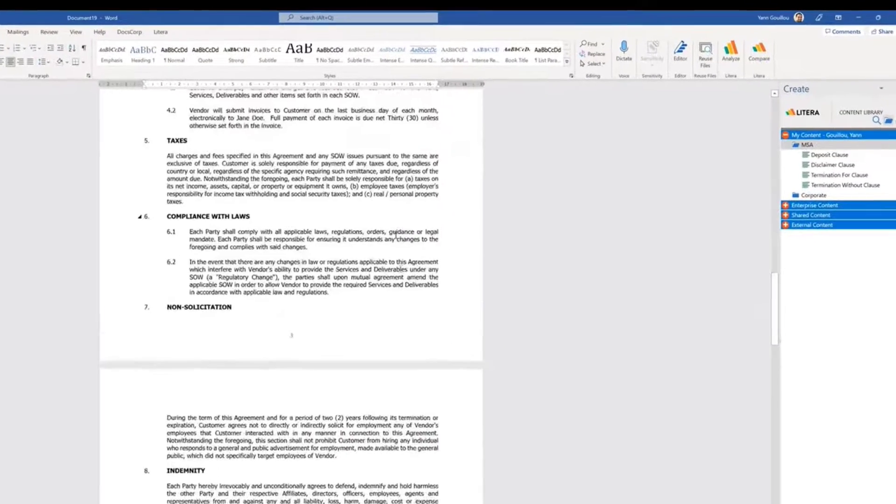
{"action": "scroll", "coordinate": [396, 235], "scroll_direction": "up", "scroll_amount": 3}
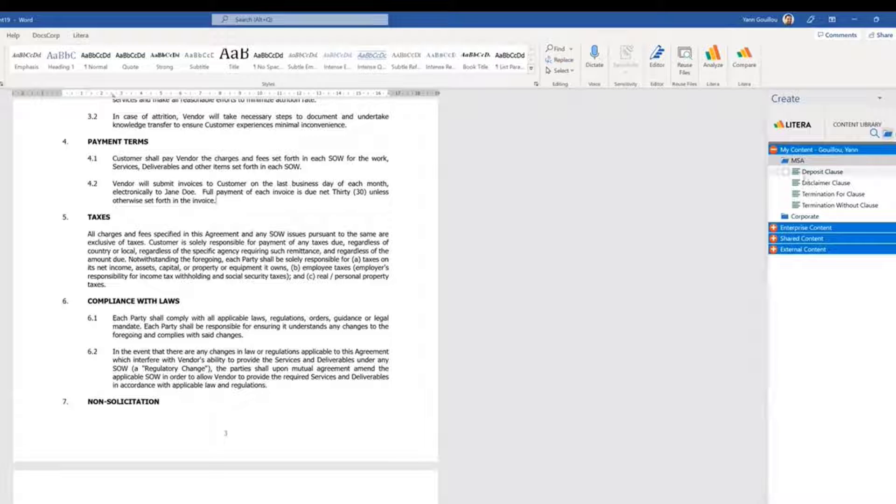
{"action": "left_click", "coordinate": [808, 173]}
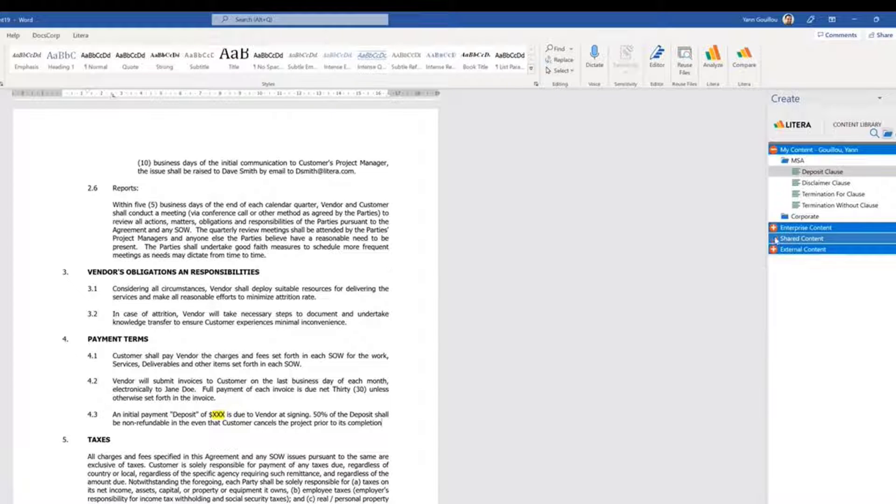
Expand the Shared and Enterprise clause folders, then select Termination For Clause among the favourites
{"action": "left_click", "coordinate": [775, 238]}
{"action": "left_click", "coordinate": [774, 228]}
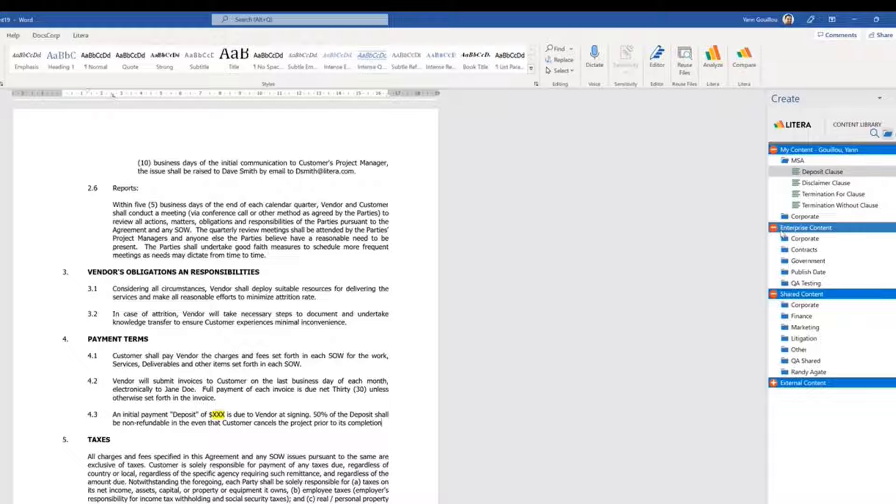
{"action": "left_click", "coordinate": [785, 238]}
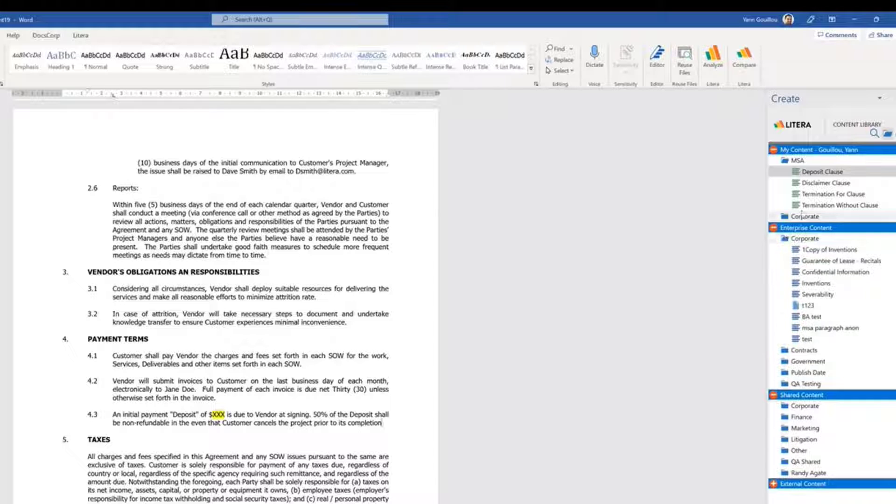
{"action": "left_click", "coordinate": [874, 134]}
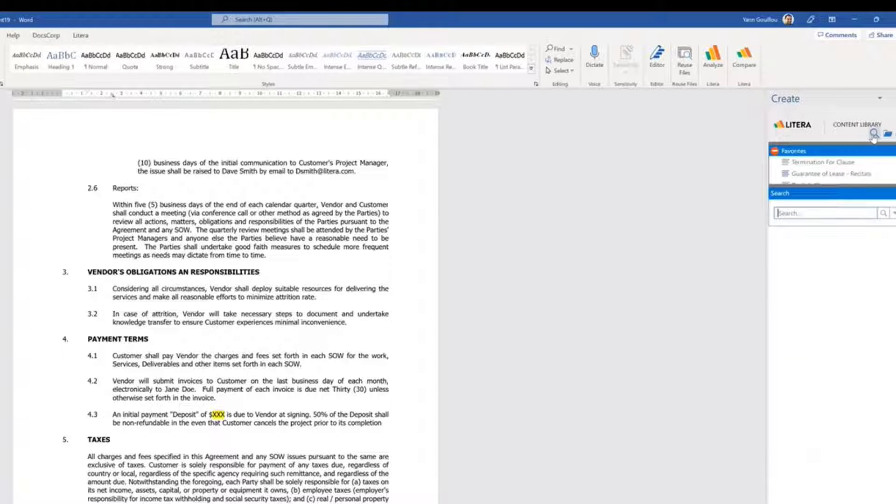
{"action": "left_click", "coordinate": [839, 163]}
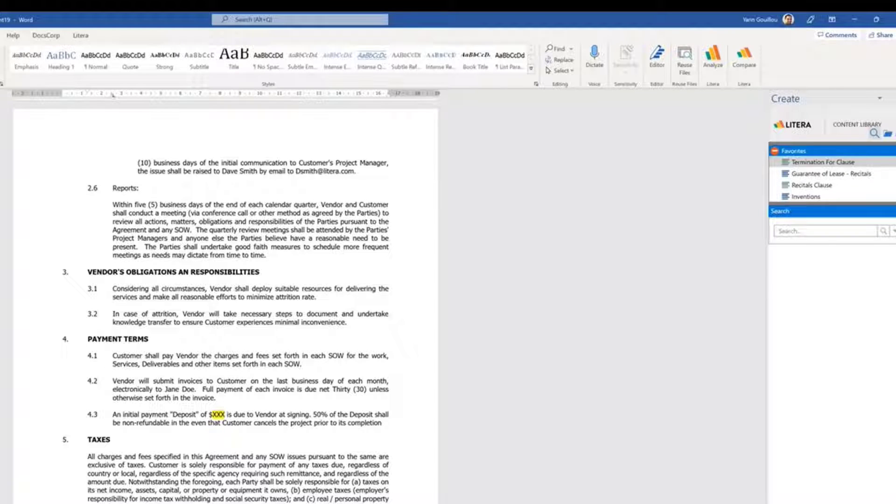
Enlarge the clause preview and insert Termination For Cause as 12.4 after section 12 Term
{"action": "left_click_drag", "start_coordinate": [835, 392], "coordinate": [836, 348]}
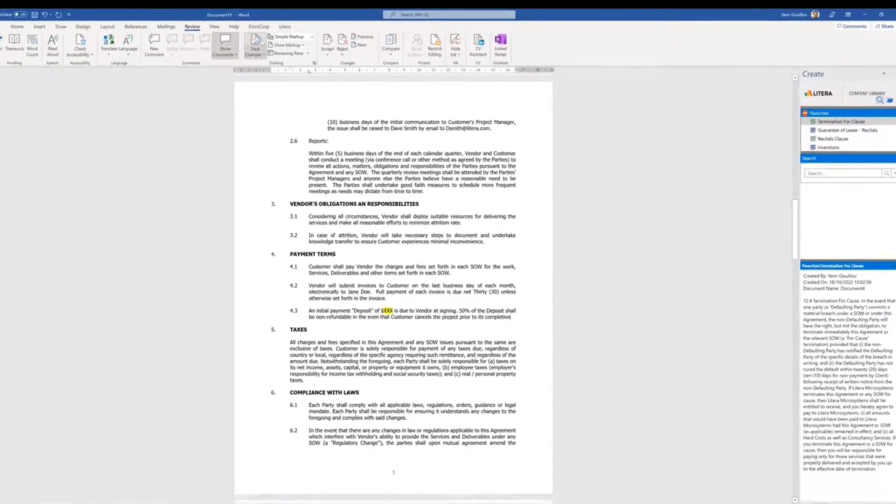
{"action": "left_click_drag", "start_coordinate": [797, 240], "coordinate": [774, 403]}
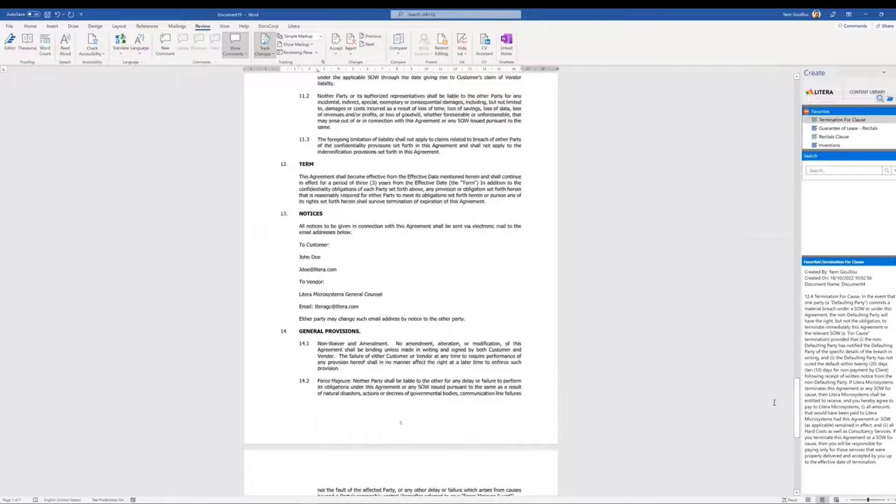
{"action": "left_click", "coordinate": [496, 203]}
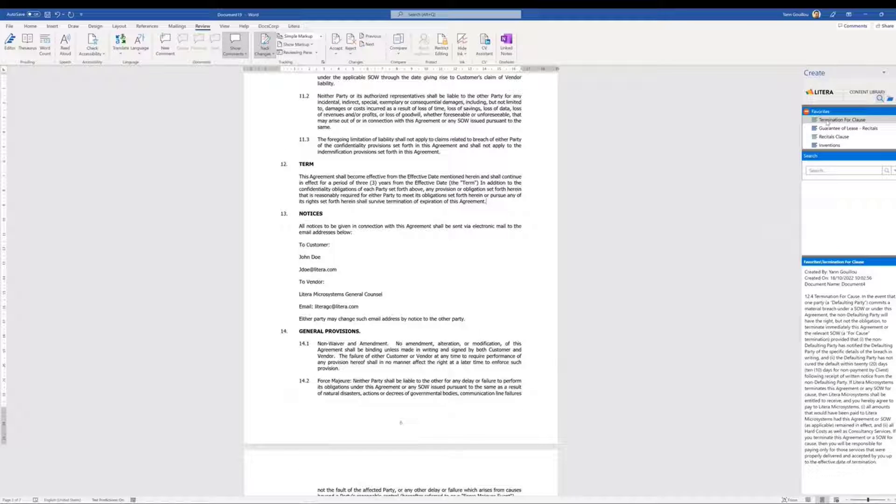
{"action": "double_click", "coordinate": [840, 120]}
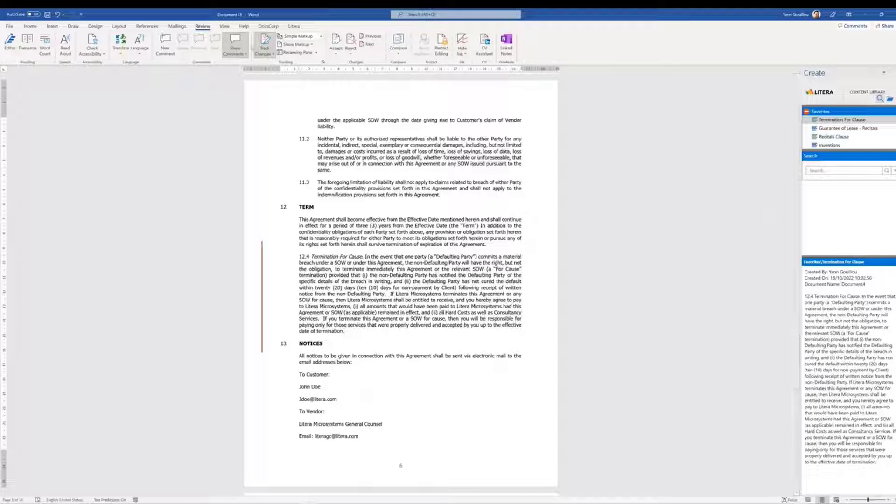
{"action": "left_click", "coordinate": [293, 26]}
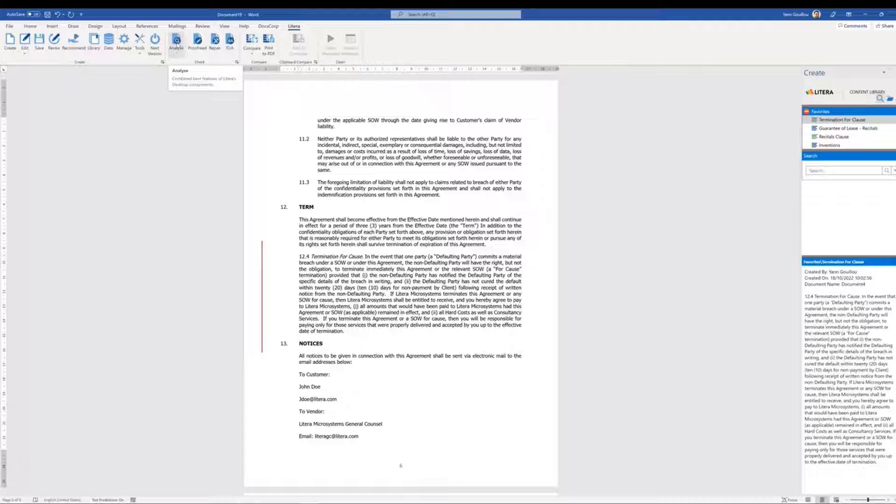
Run Litera Check, review the full Risk Assessment list, and return to the overview
{"action": "left_click", "coordinate": [176, 41]}
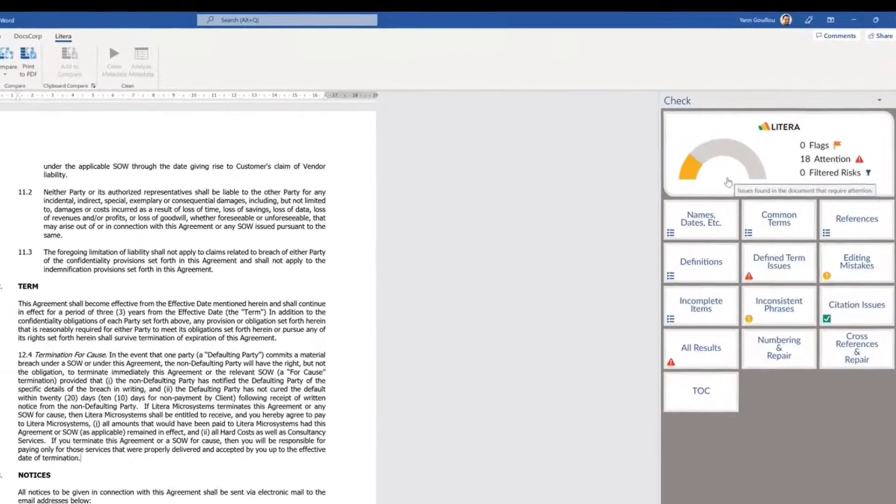
{"action": "left_click", "coordinate": [795, 161]}
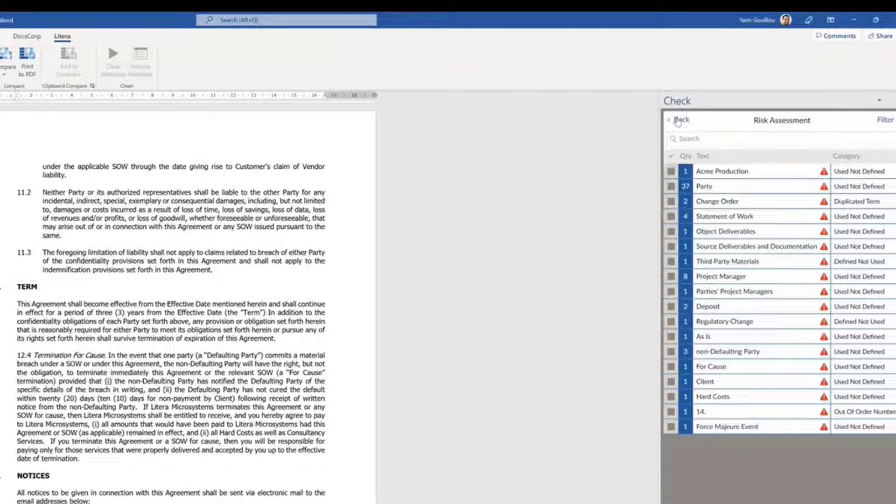
{"action": "left_click", "coordinate": [679, 120]}
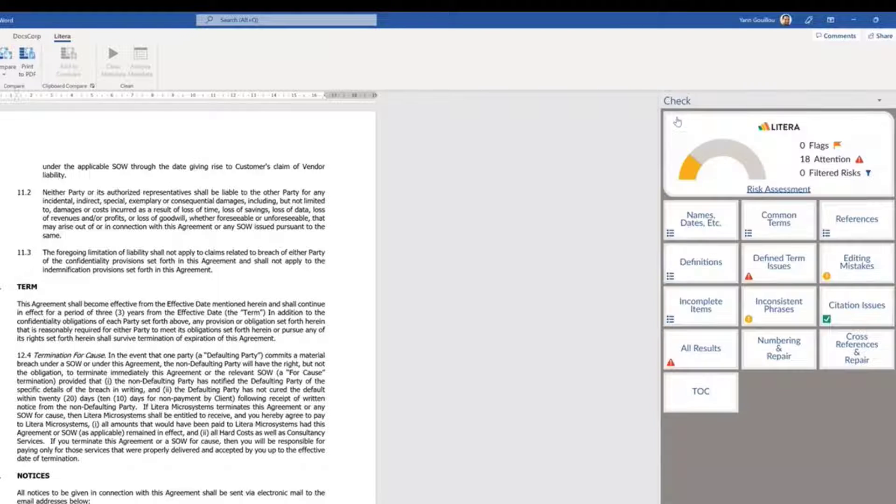
Define the undefined term Hard Costs with a placeholder definition as clause 1.4
{"action": "left_click", "coordinate": [777, 270]}
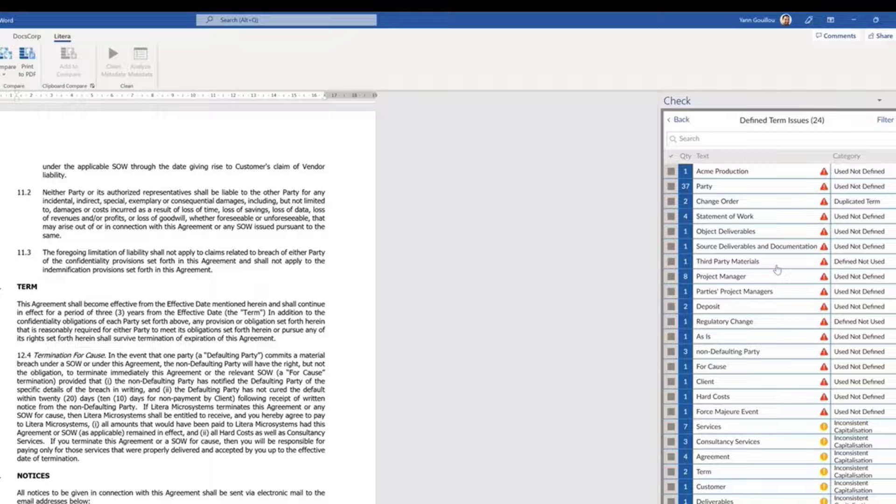
{"action": "left_click", "coordinate": [732, 399]}
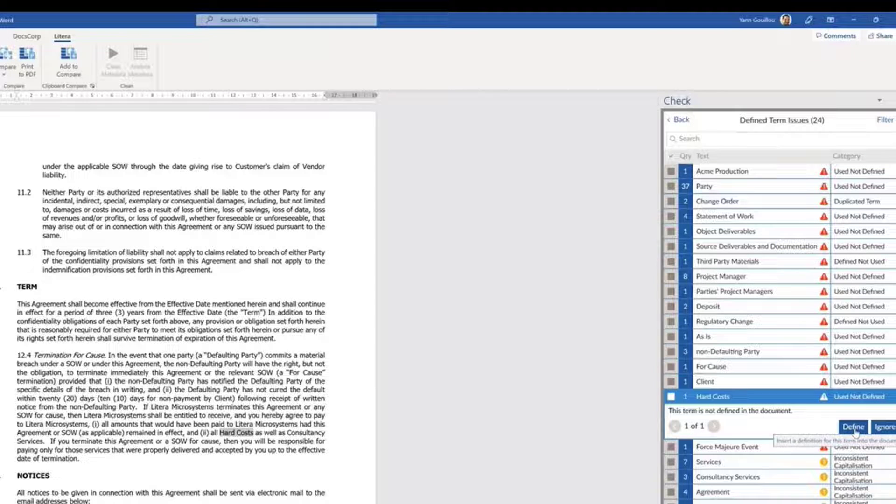
{"action": "left_click", "coordinate": [853, 427]}
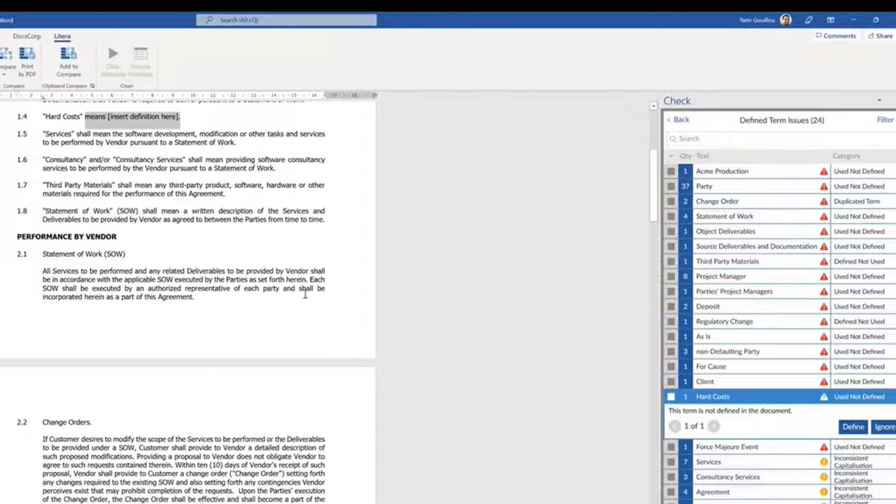
{"action": "scroll", "coordinate": [200, 258], "scroll_direction": "up", "scroll_amount": 2}
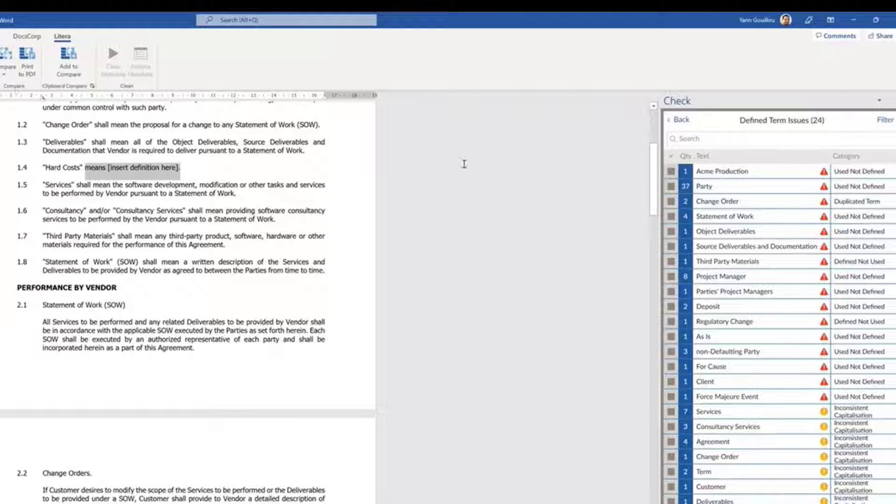
Review the Customer definition in Definitions and step through its occurrences in the text
{"action": "left_click", "coordinate": [679, 119]}
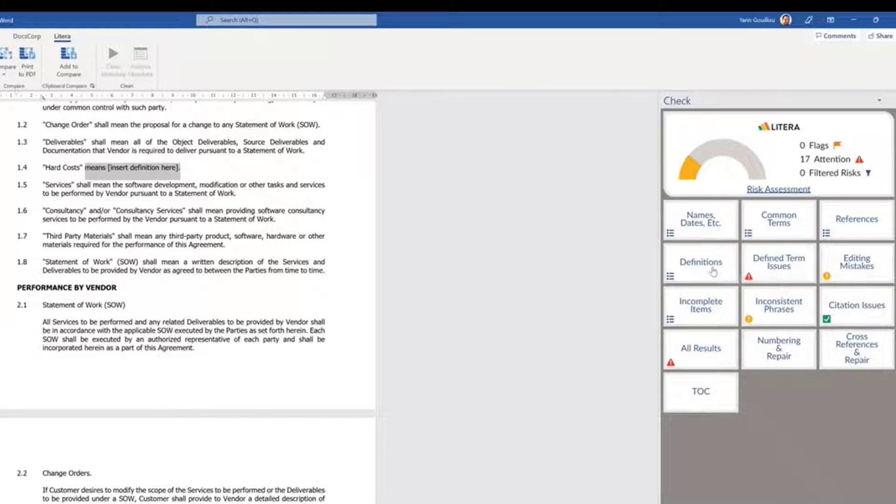
{"action": "left_click", "coordinate": [712, 270]}
{"action": "left_click", "coordinate": [714, 231]}
{"action": "left_click", "coordinate": [716, 216]}
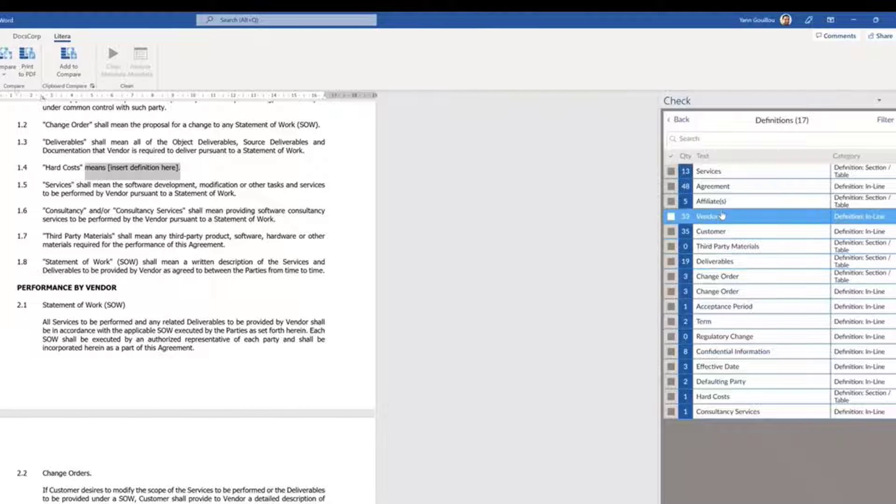
{"action": "left_click", "coordinate": [723, 231]}
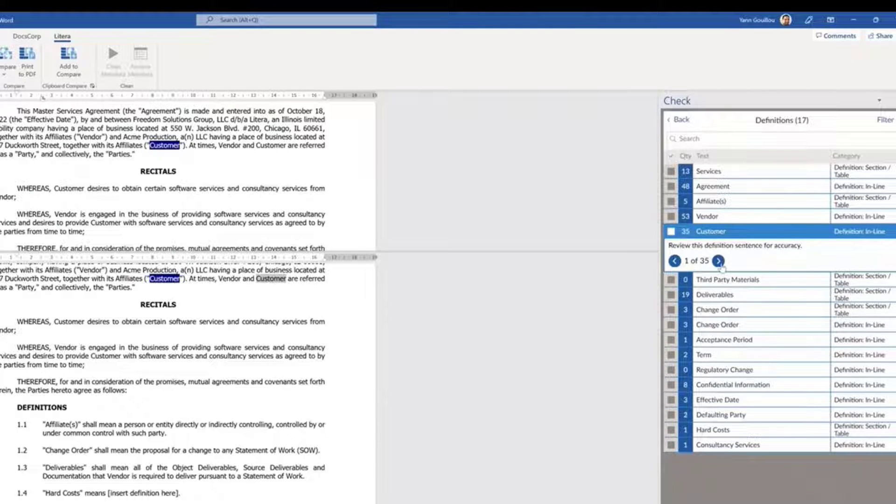
{"action": "left_click", "coordinate": [719, 261]}
{"action": "left_click", "coordinate": [720, 266]}
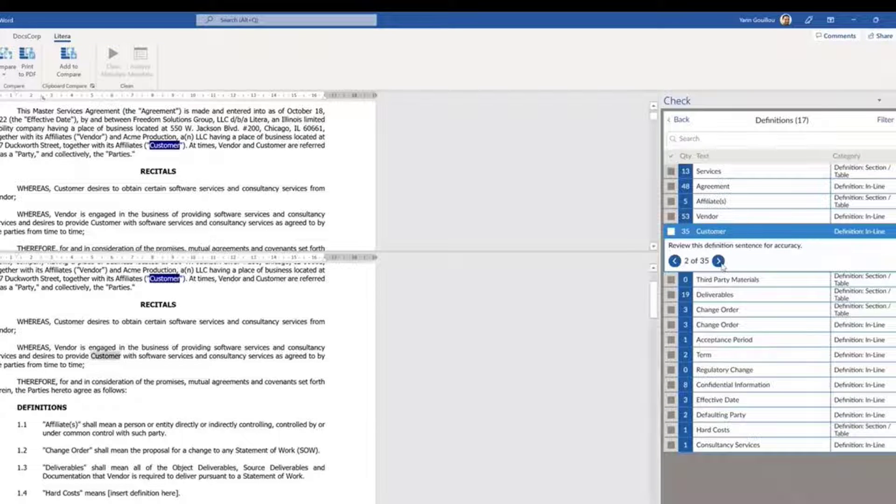
{"action": "left_click", "coordinate": [681, 121]}
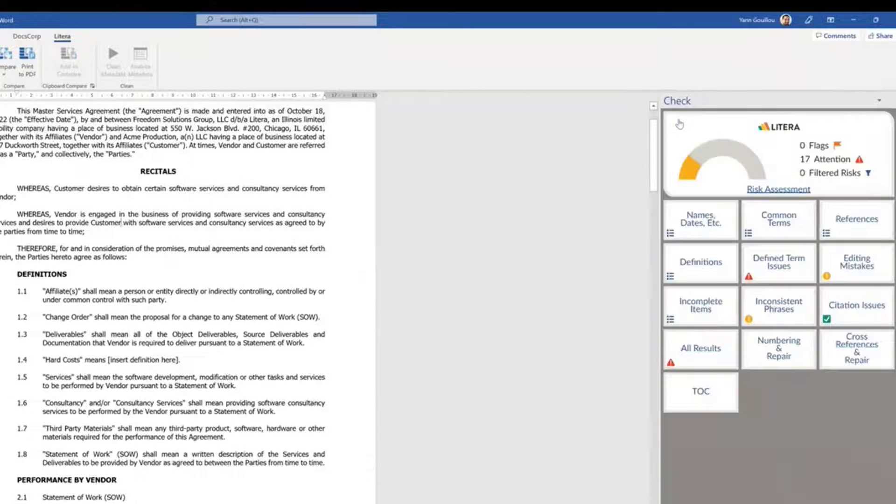
Resolve the undefined Client term in Defined Term Issues, leaving 23 issues
{"action": "left_click", "coordinate": [778, 284]}
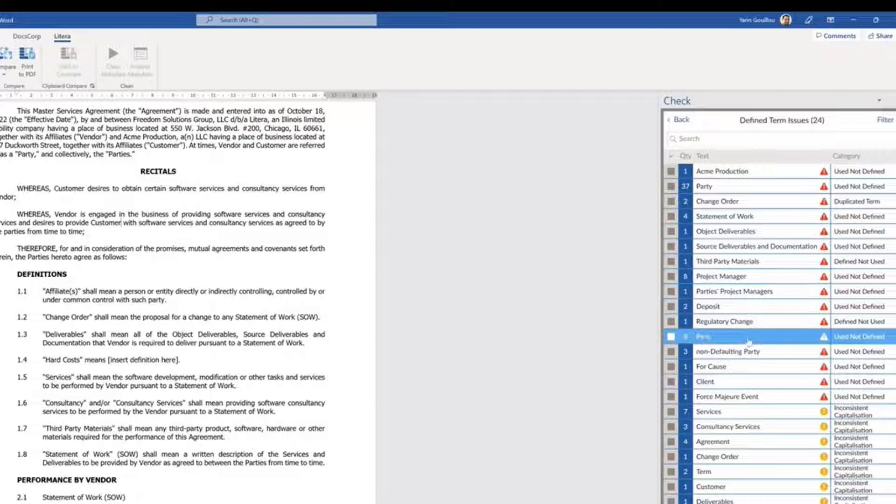
{"action": "left_click", "coordinate": [719, 383]}
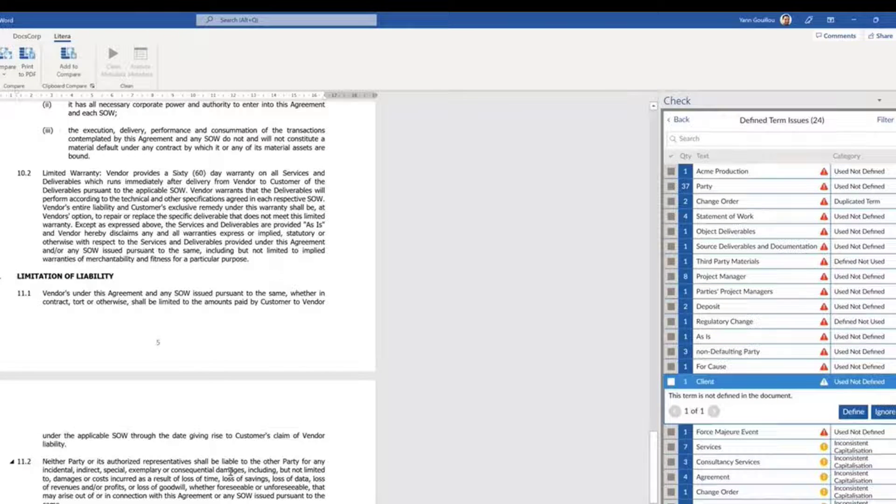
{"action": "scroll", "coordinate": [243, 466], "scroll_direction": "down", "scroll_amount": 2}
{"action": "scroll", "coordinate": [242, 465], "scroll_direction": "down", "scroll_amount": 3}
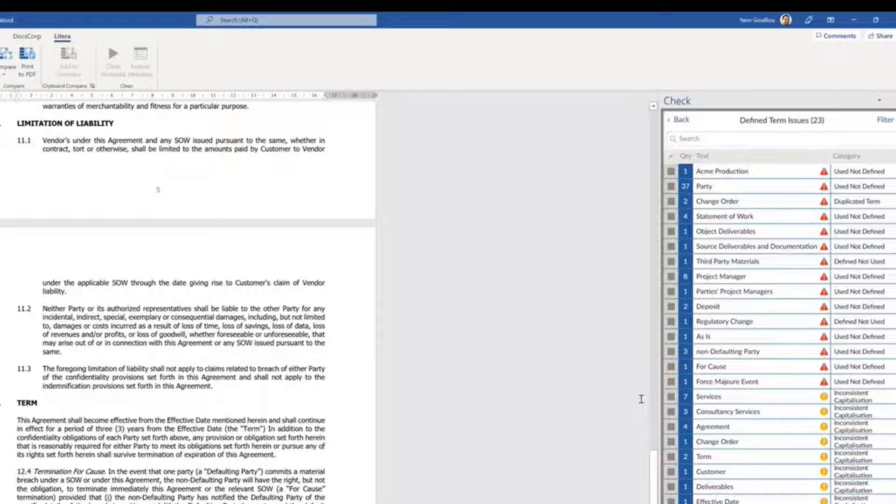
Use Numbering & Repair to fix List 1, renumbering Termination For Cause to 12.1
{"action": "left_click", "coordinate": [681, 122]}
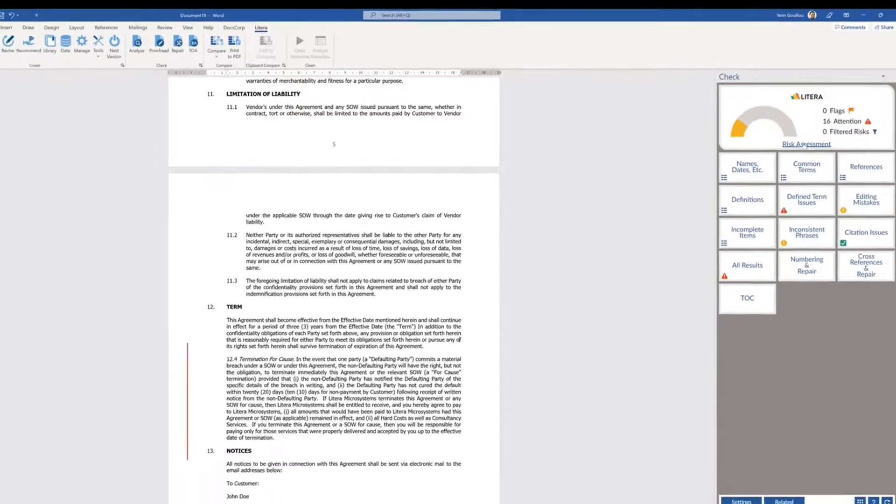
{"action": "left_click", "coordinate": [825, 256]}
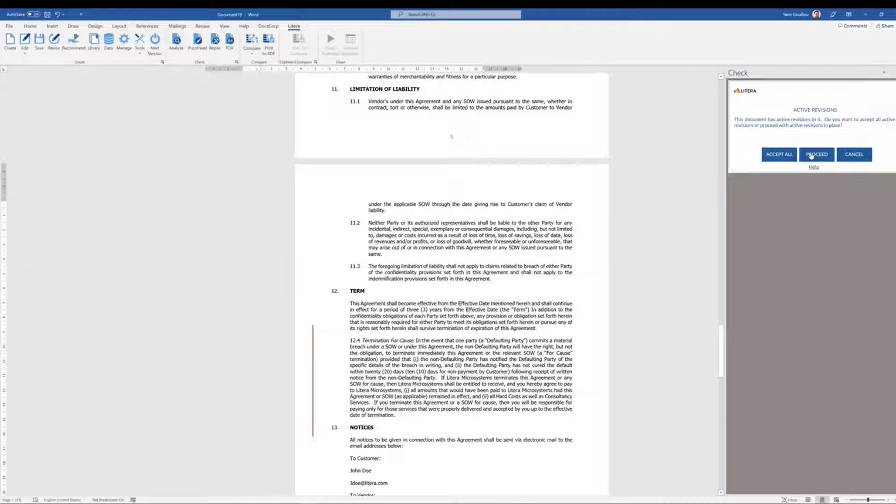
{"action": "left_click", "coordinate": [811, 156]}
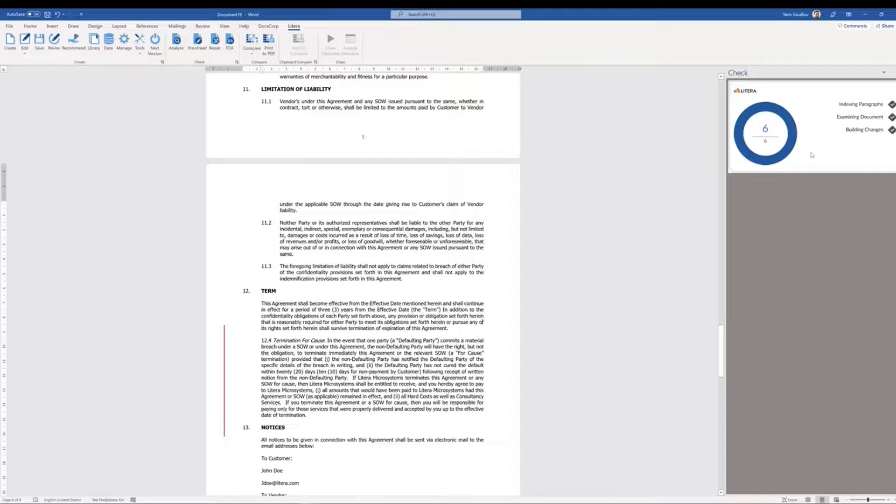
{"action": "left_click", "coordinate": [782, 125]}
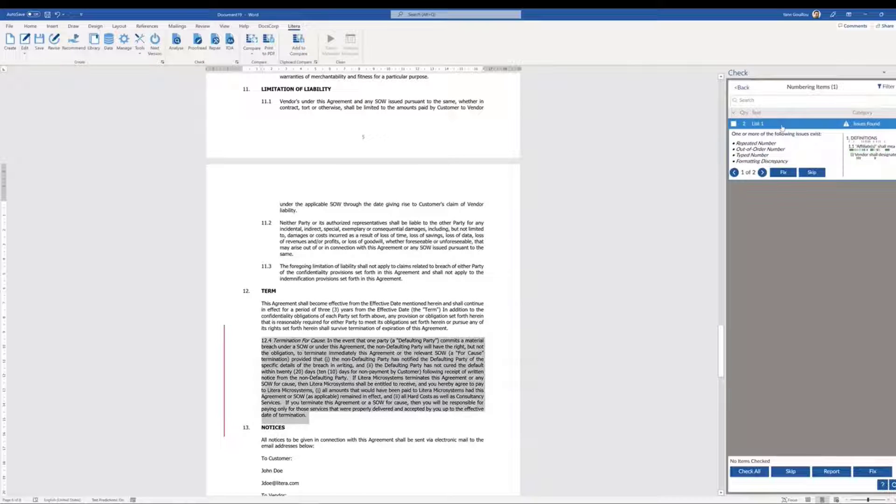
{"action": "left_click", "coordinate": [762, 172]}
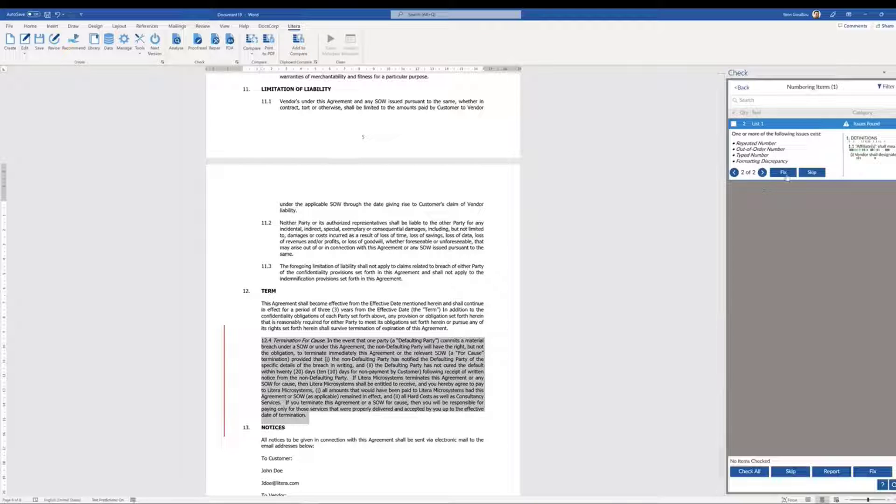
{"action": "left_click", "coordinate": [784, 173]}
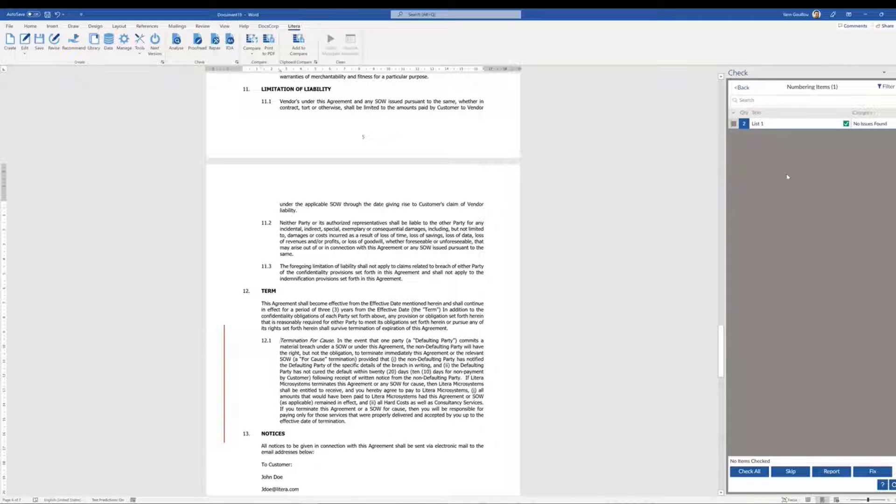
{"action": "left_click", "coordinate": [743, 88]}
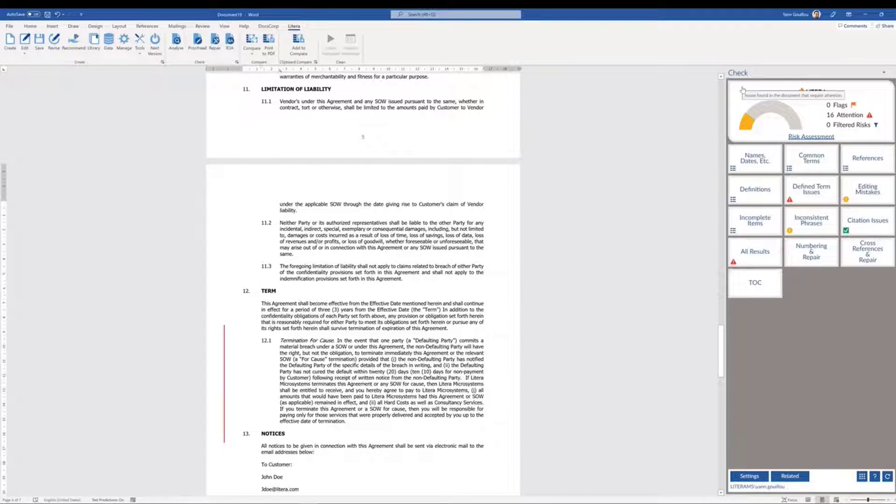
Review the Names/Dates/Particulars, Inconsistent Phrases and Editing Mistakes lists in Litera Check
{"action": "left_click", "coordinate": [763, 161]}
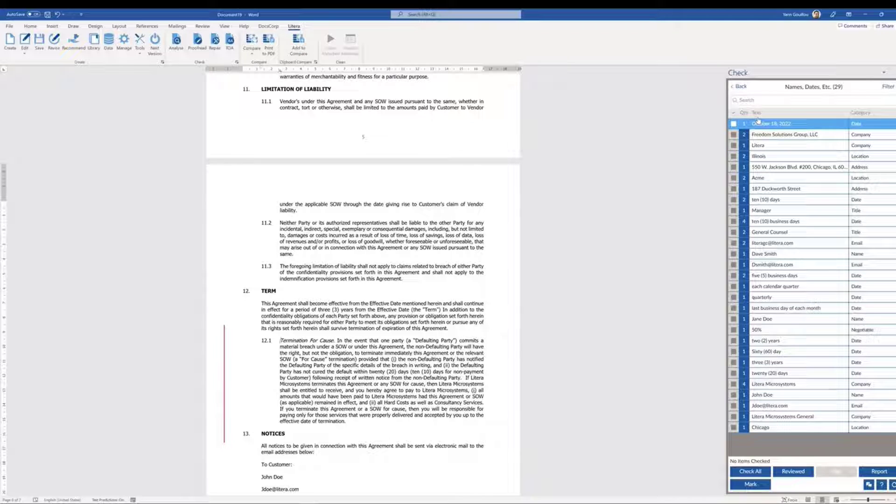
{"action": "left_click", "coordinate": [739, 91]}
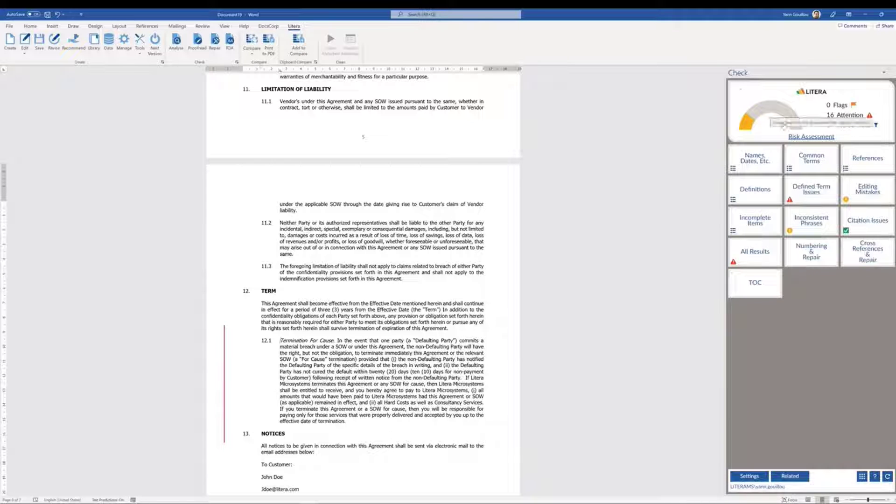
{"action": "left_click", "coordinate": [828, 222]}
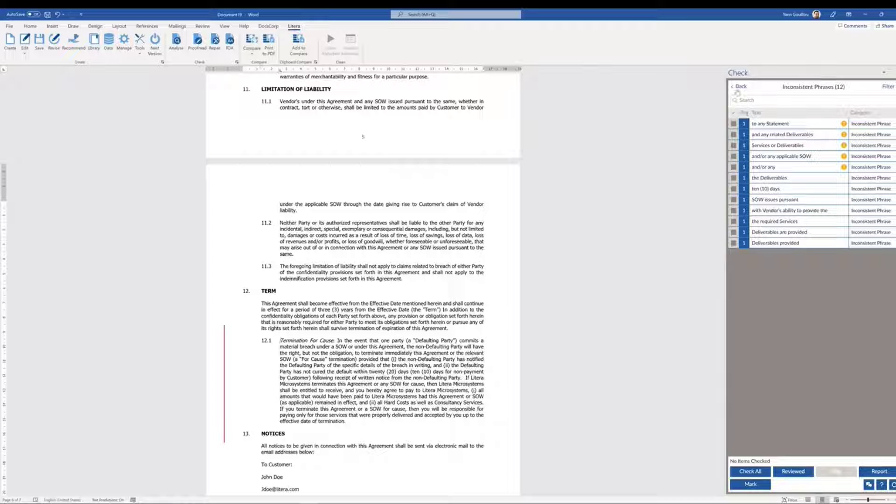
{"action": "left_click", "coordinate": [737, 89]}
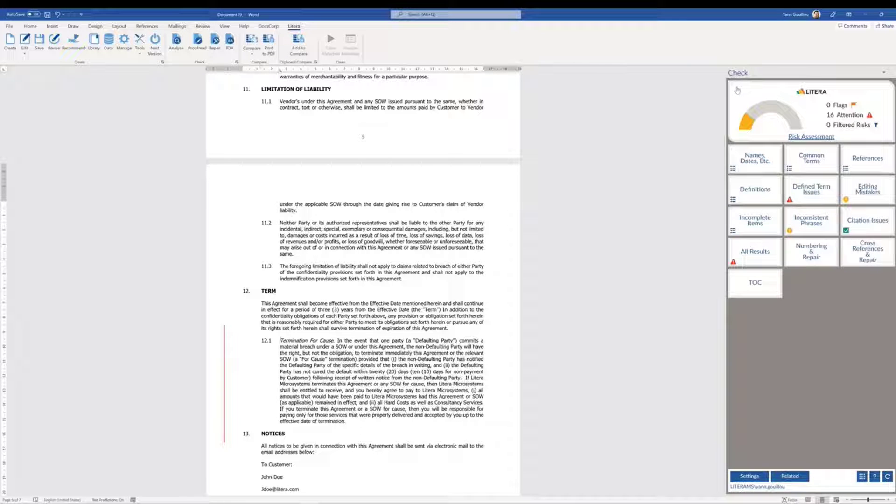
{"action": "left_click", "coordinate": [861, 198]}
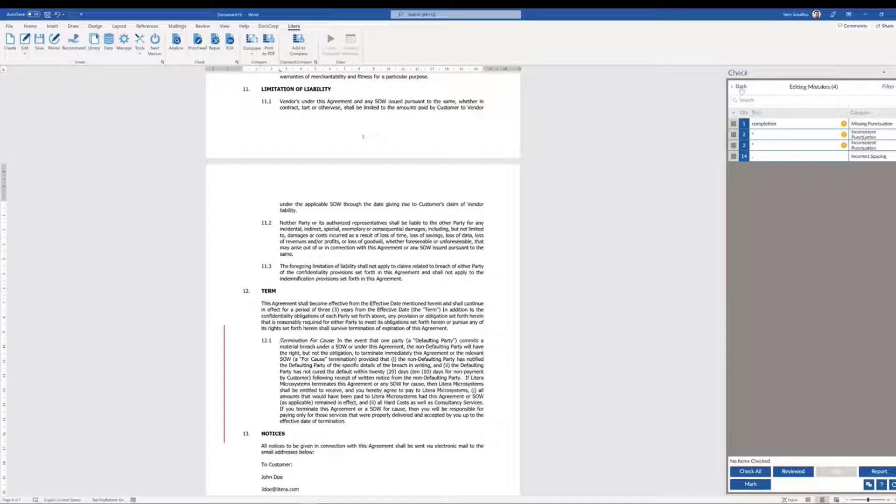
{"action": "left_click", "coordinate": [740, 88]}
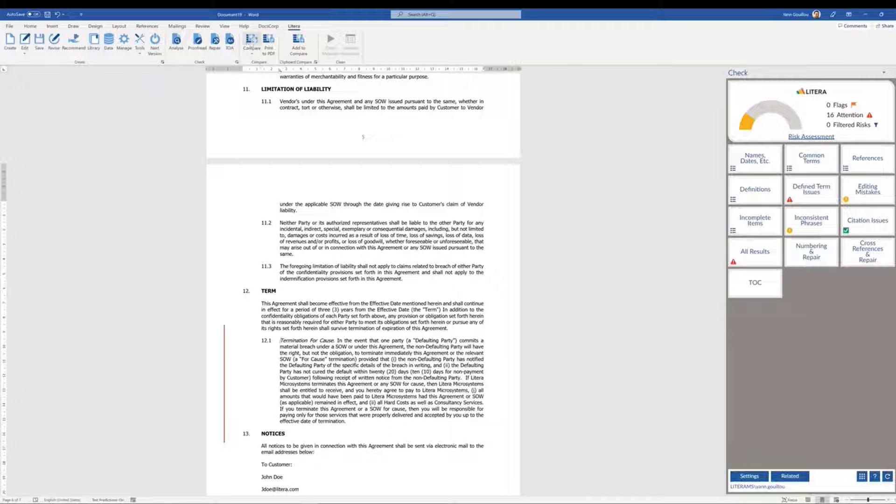
Save the agreement as MSAv3.docx and open it in Litera Compare as the modified file
{"action": "left_click", "coordinate": [251, 47]}
{"action": "left_click", "coordinate": [264, 100]}
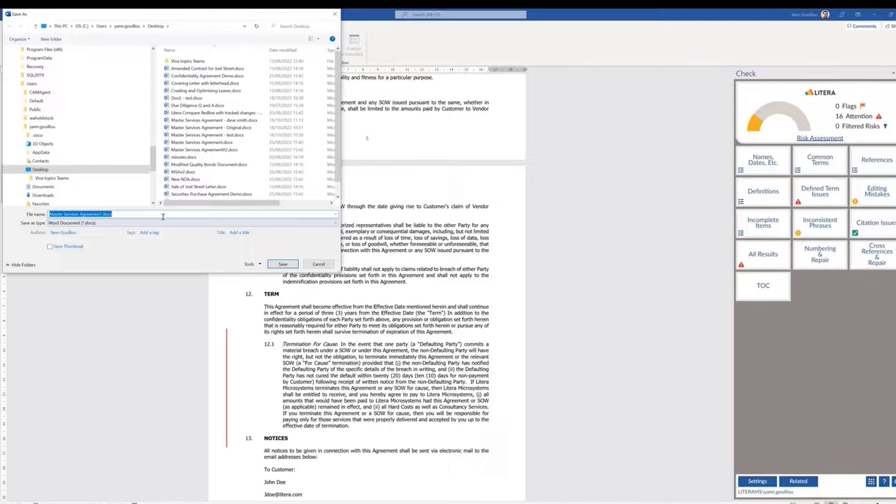
{"action": "type", "text": "SA"}
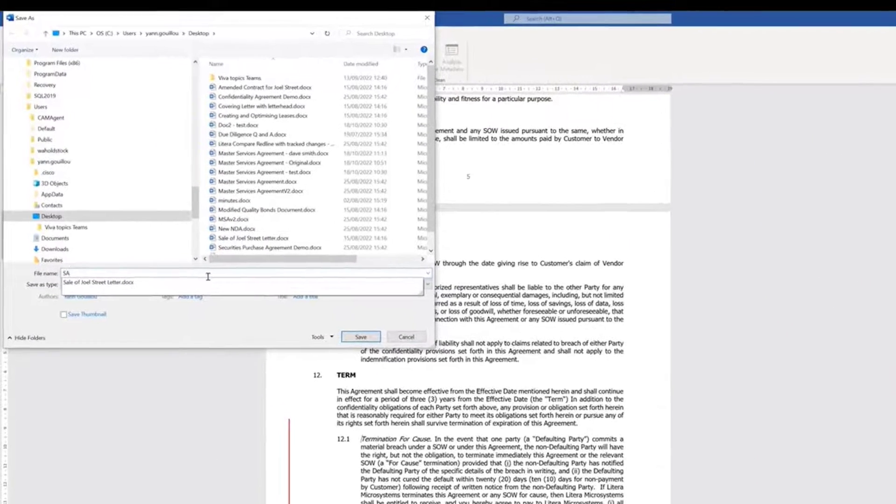
{"action": "type", "text": "v3"}
{"action": "type", "text": "M"}
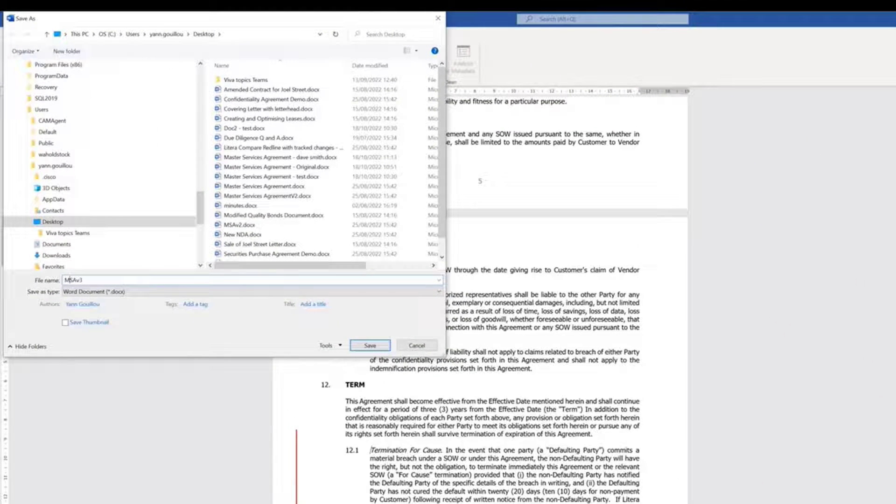
{"action": "left_click", "coordinate": [370, 346]}
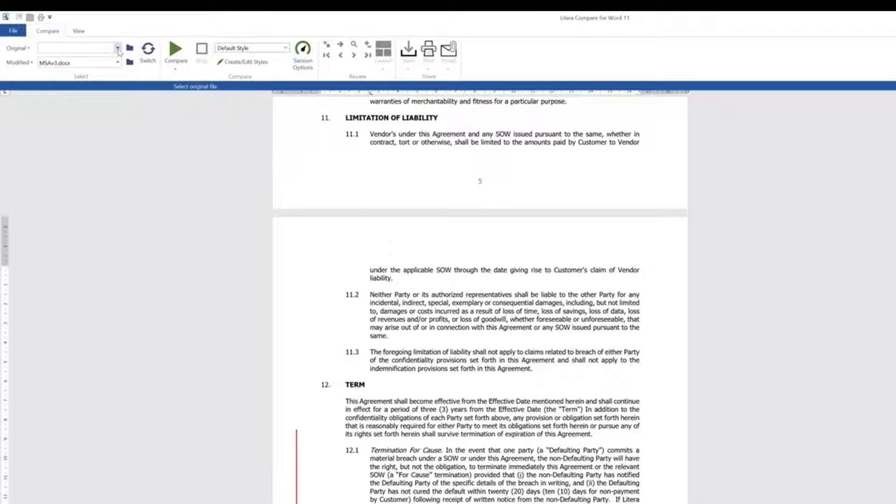
Compare MSAv2.docx as the original against MSAv3 to produce a redline
{"action": "left_click", "coordinate": [118, 48]}
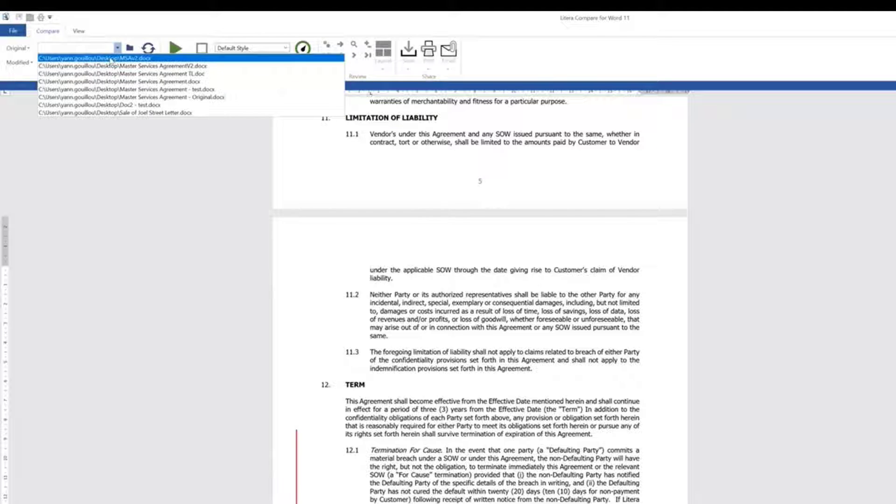
{"action": "left_click", "coordinate": [111, 59]}
{"action": "left_click", "coordinate": [175, 52]}
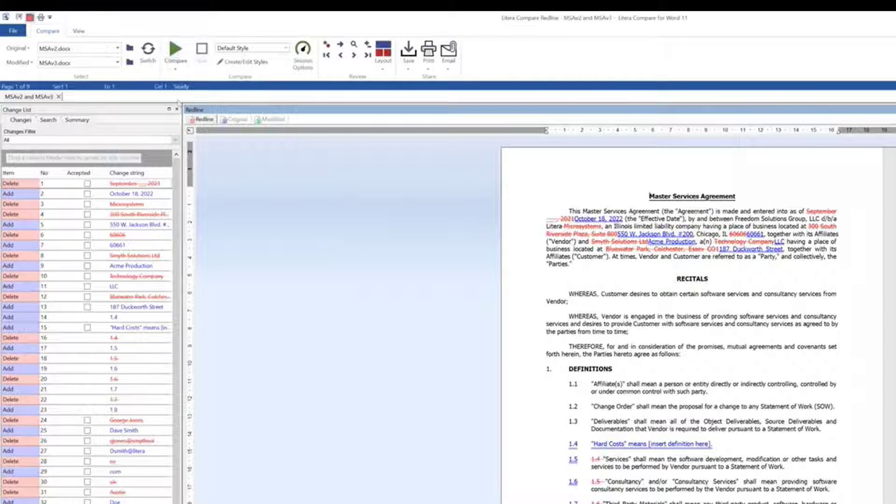
Mark changes 1, 2, 6, 7, 13 and 12 (date, zip code, address edits) as accepted
{"action": "left_click", "coordinate": [87, 184]}
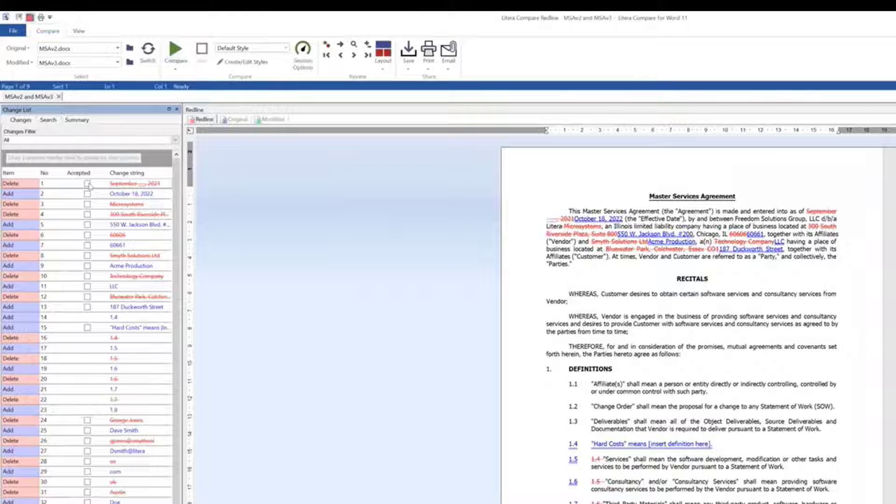
{"action": "left_click", "coordinate": [87, 194]}
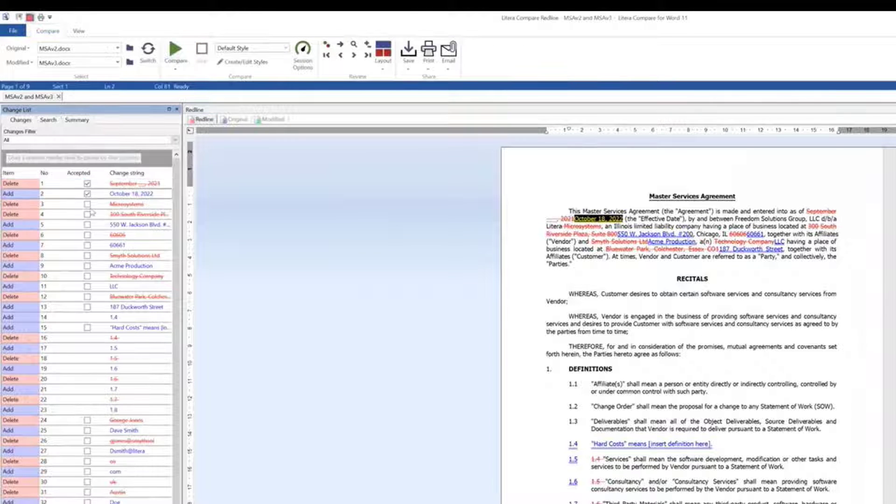
{"action": "left_click", "coordinate": [87, 235]}
{"action": "left_click", "coordinate": [87, 245]}
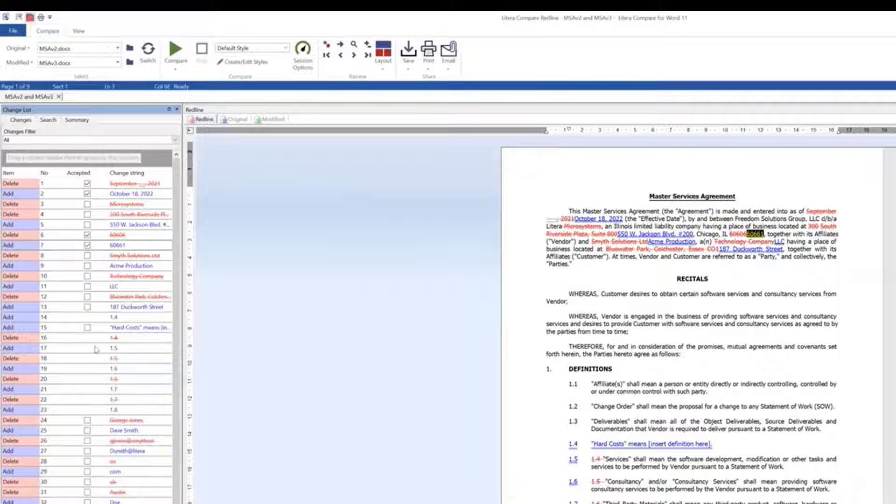
{"action": "left_click", "coordinate": [87, 307]}
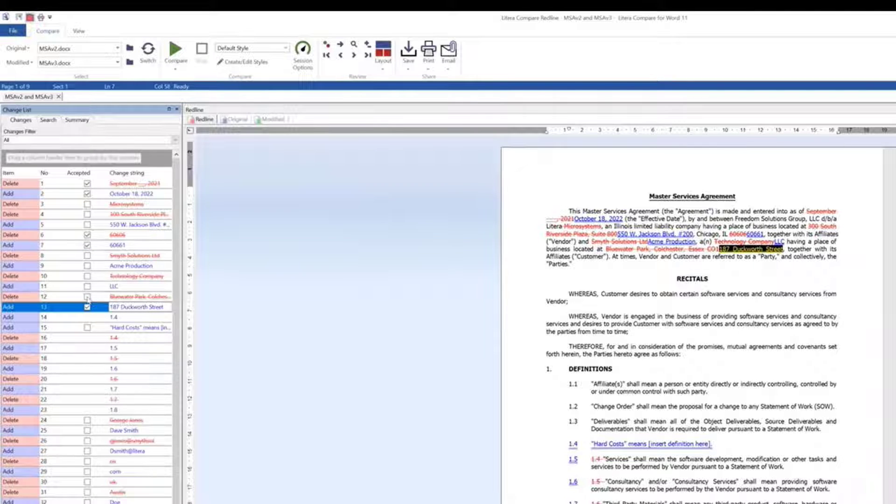
{"action": "left_click", "coordinate": [88, 296]}
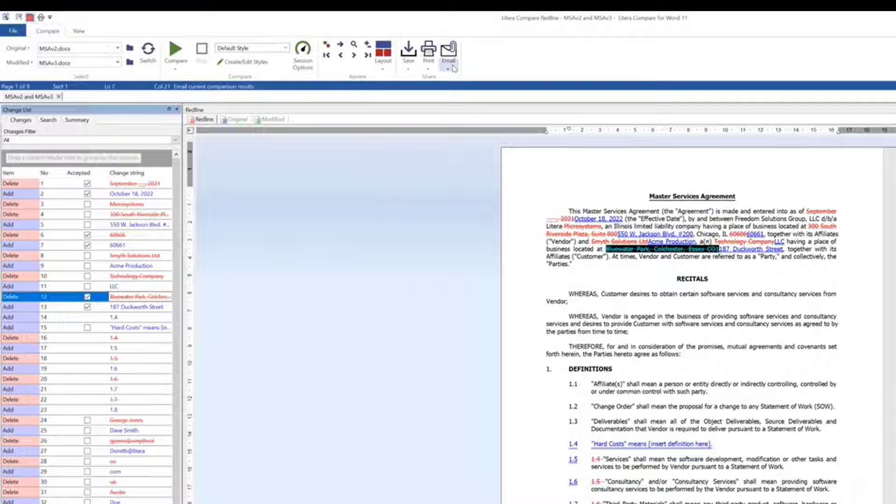
Email the comparison results to a new Outlook message, including the Redline Pages as a PDF
{"action": "left_click", "coordinate": [451, 65]}
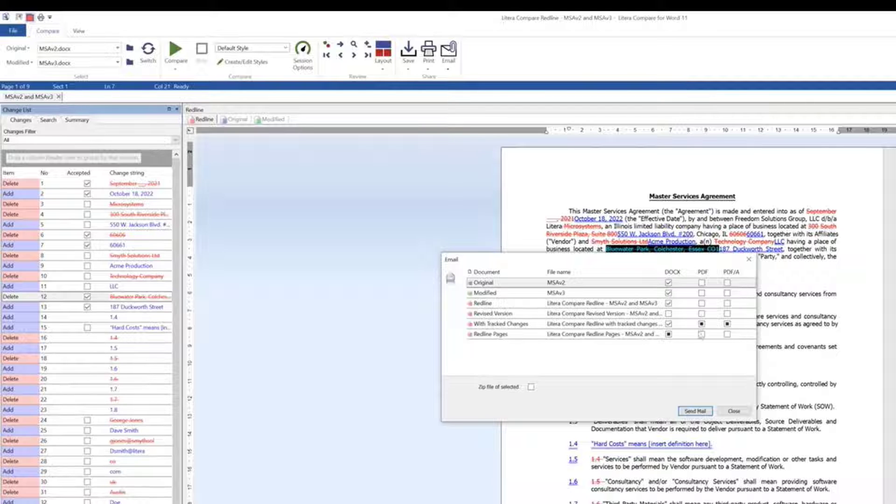
{"action": "left_click", "coordinate": [701, 334]}
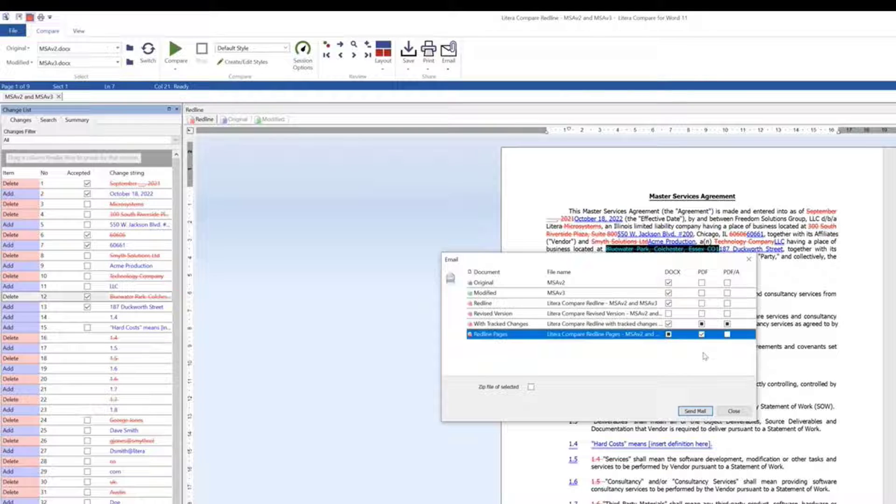
{"action": "left_click", "coordinate": [700, 414]}
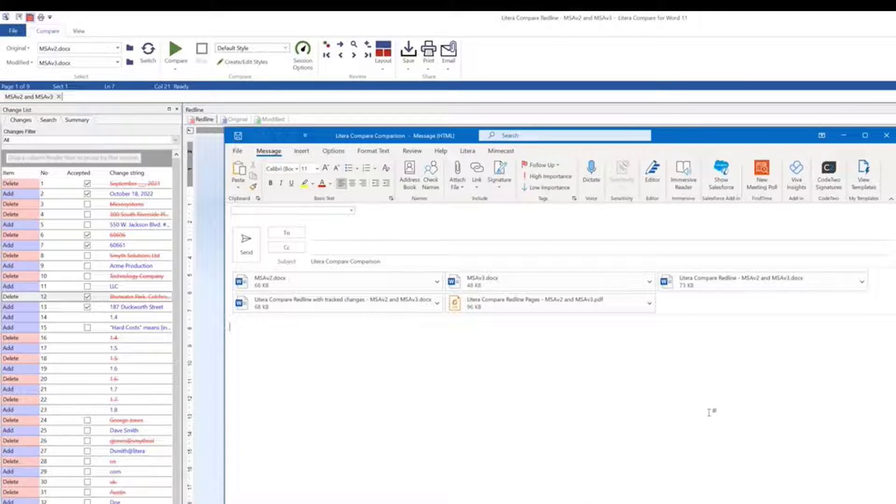
Address the Litera Compare Comparison email to the recipient and send it
{"action": "left_click", "coordinate": [403, 248]}
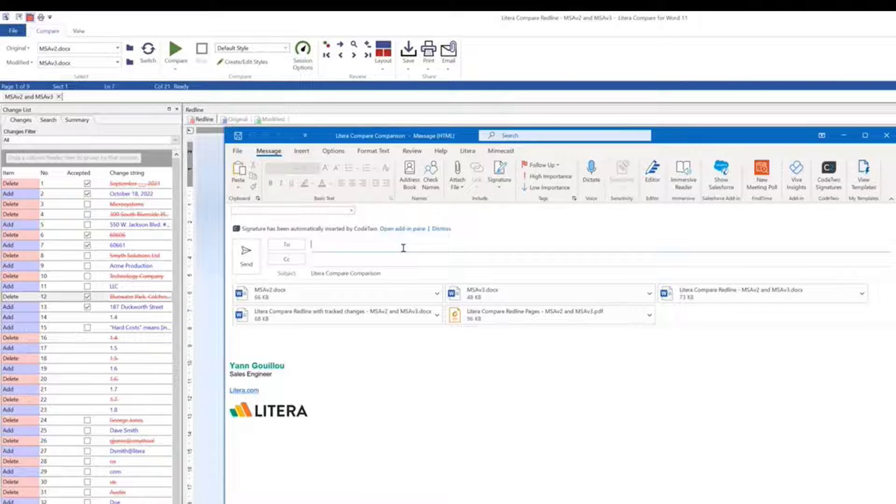
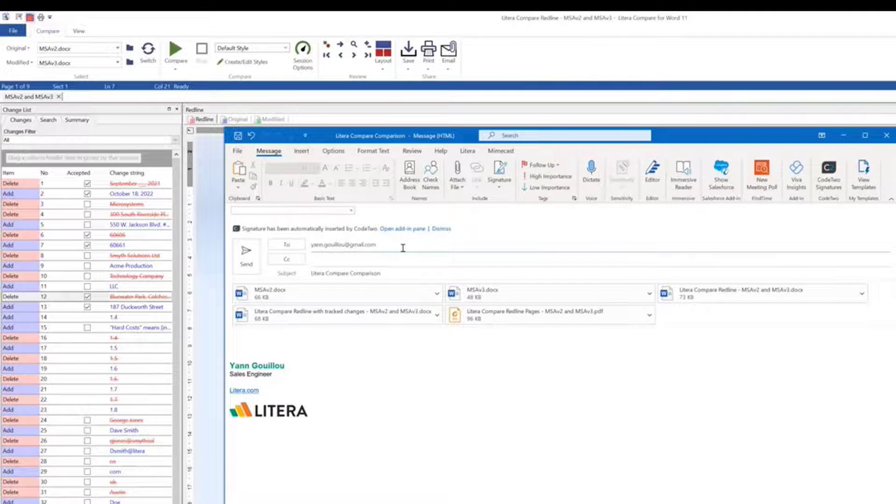
{"action": "left_click", "coordinate": [260, 267]}
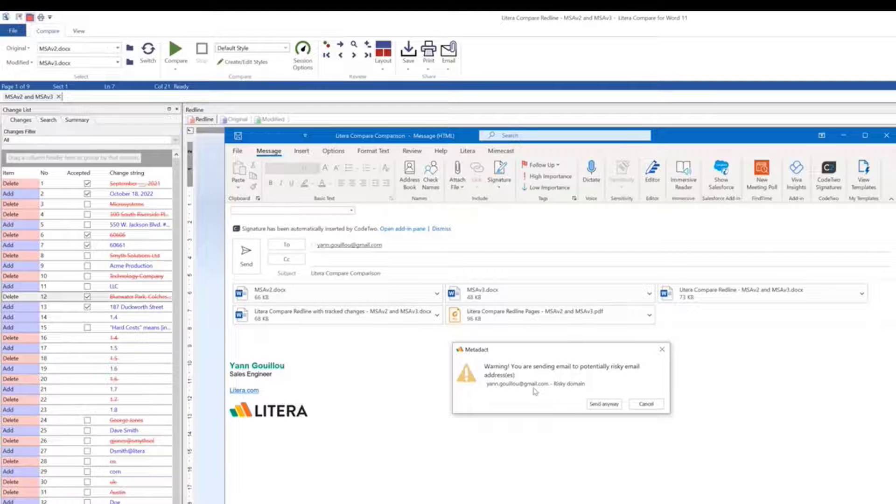
Send despite the risky-domain warning, cleaning all five attachments with comments deleted and tracked changes kept
{"action": "left_click", "coordinate": [597, 405]}
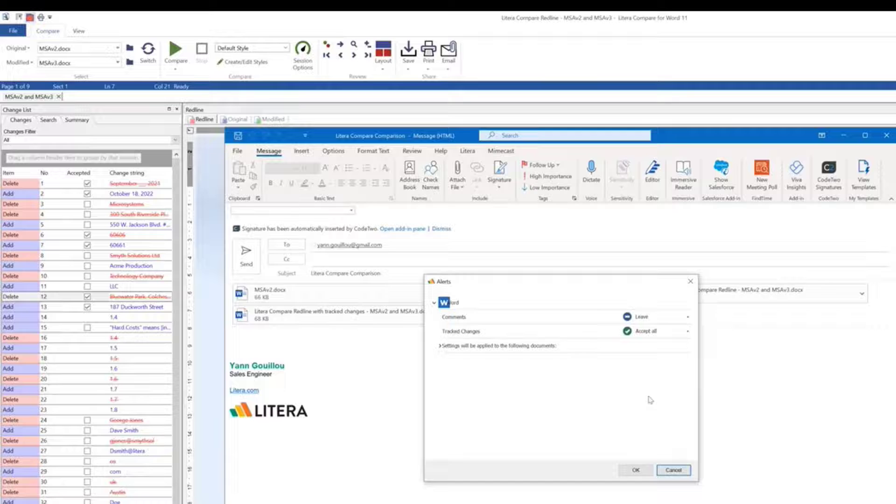
{"action": "left_click", "coordinate": [440, 346]}
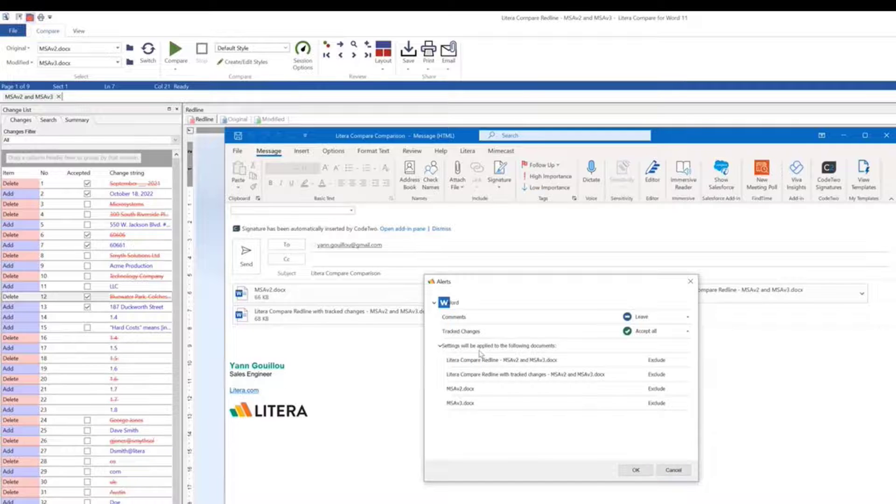
{"action": "left_click", "coordinate": [687, 317]}
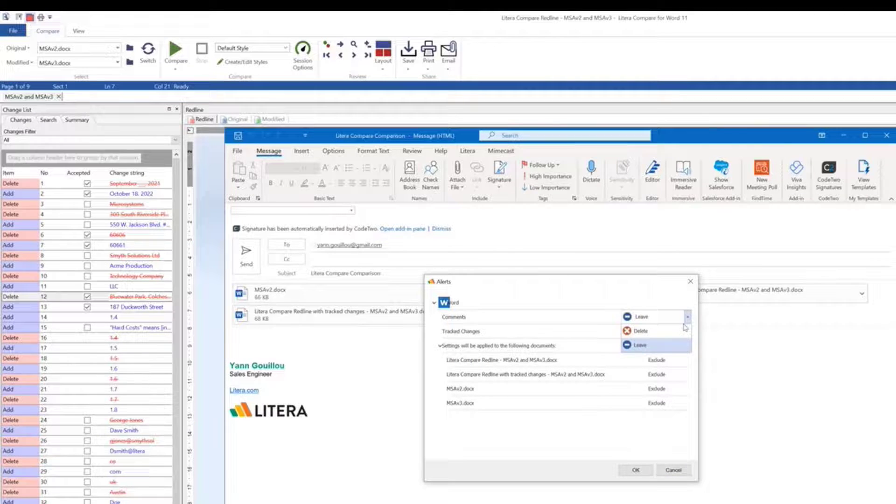
{"action": "left_click", "coordinate": [641, 331]}
{"action": "left_click", "coordinate": [688, 331]}
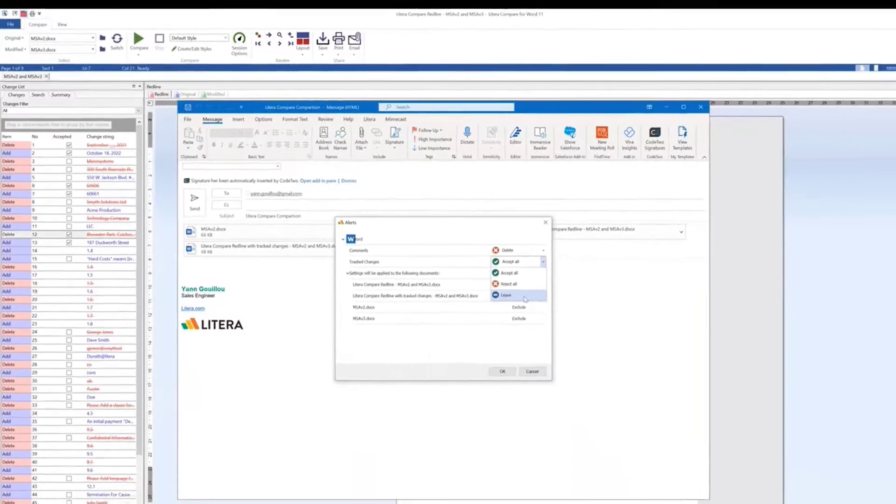
{"action": "left_click", "coordinate": [576, 328]}
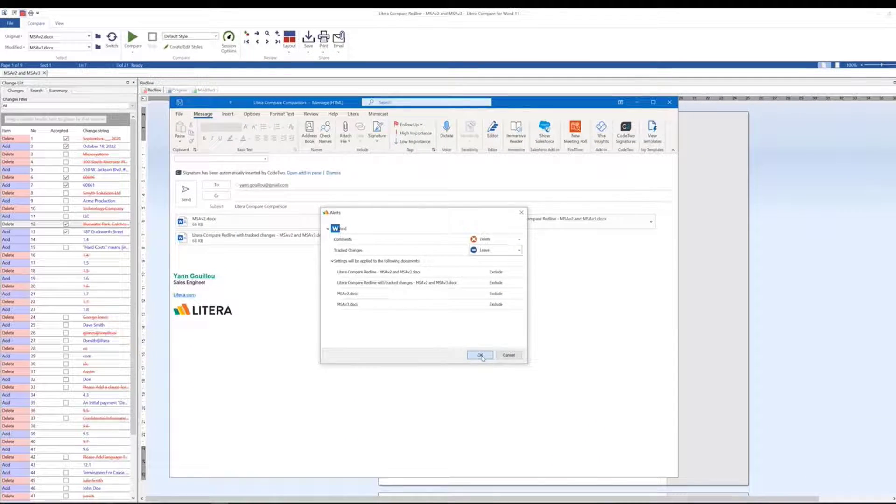
{"action": "left_click", "coordinate": [480, 355]}
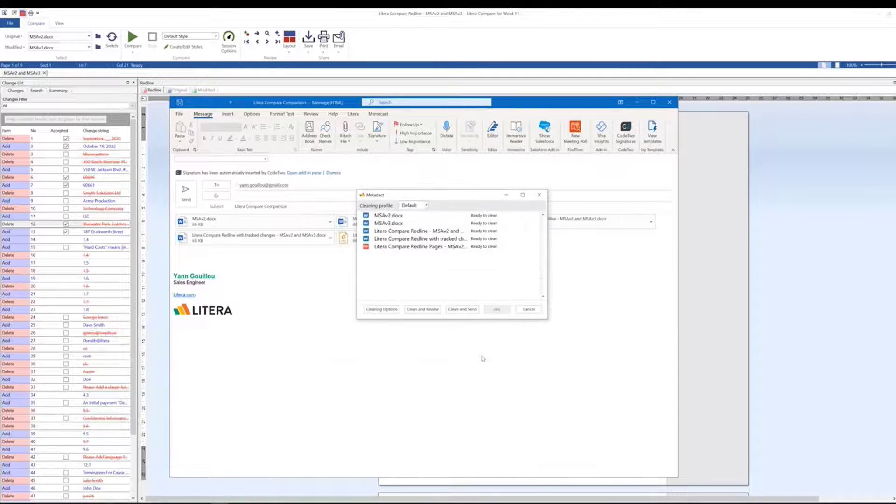
{"action": "left_click", "coordinate": [462, 309]}
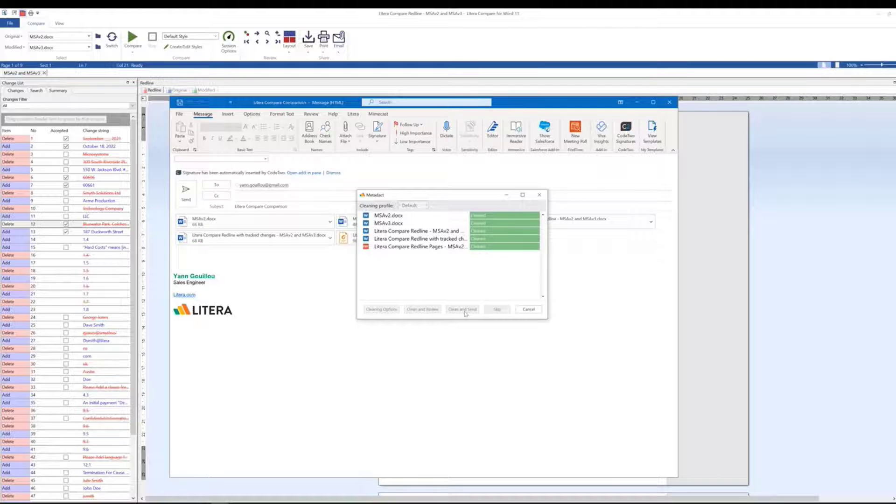